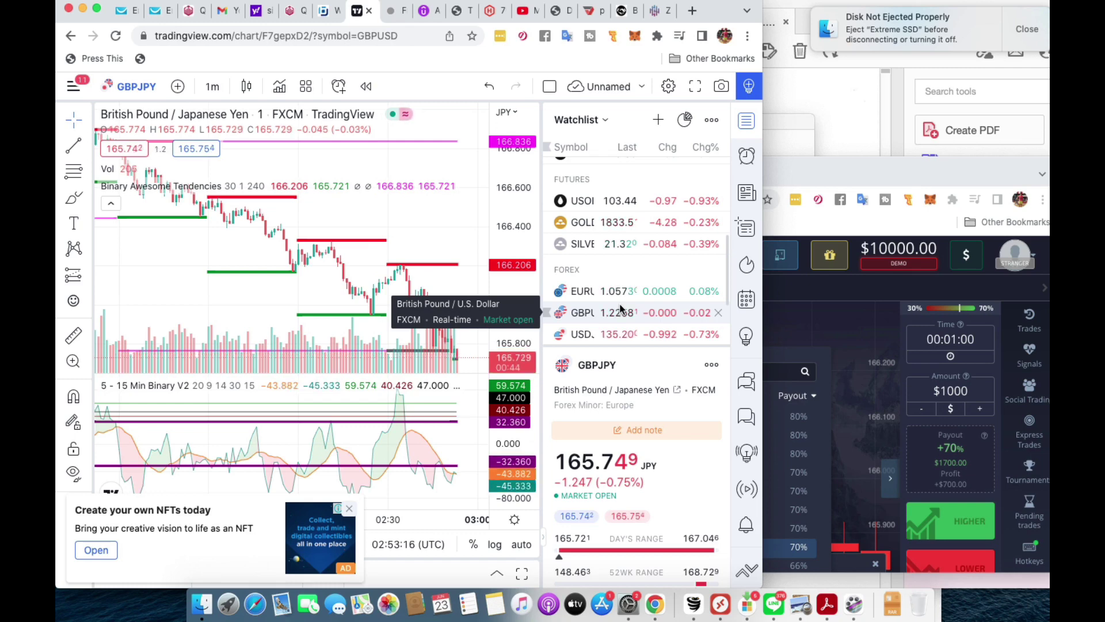
Widen the TradingView window to show more of the chart
{"action": "mouse_move", "coordinate": [144, 193]}
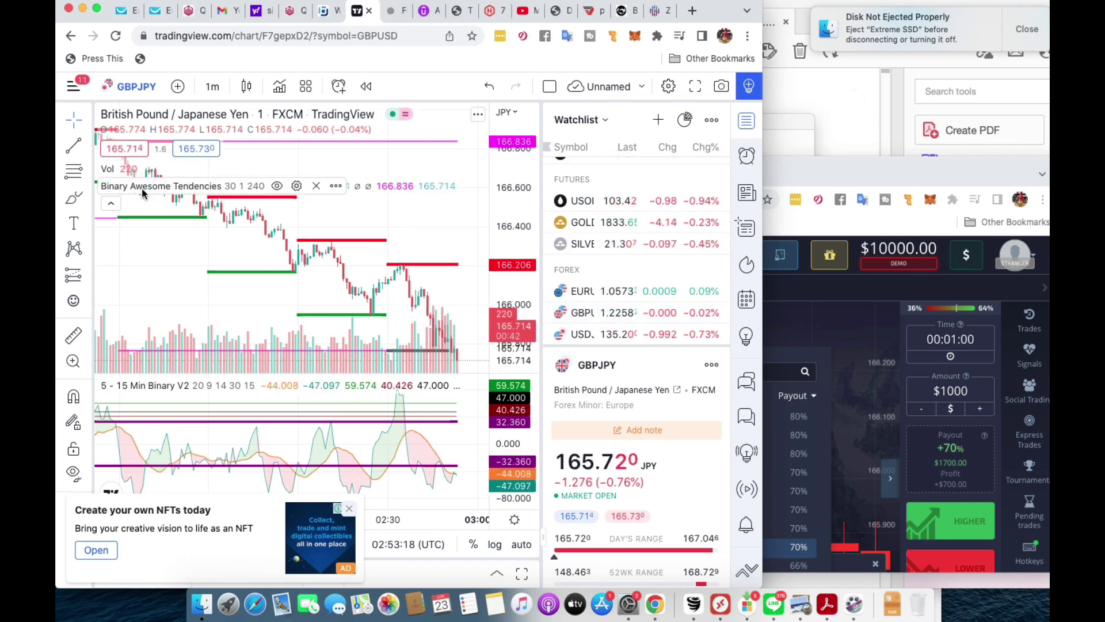
{"action": "mouse_move", "coordinate": [148, 390]}
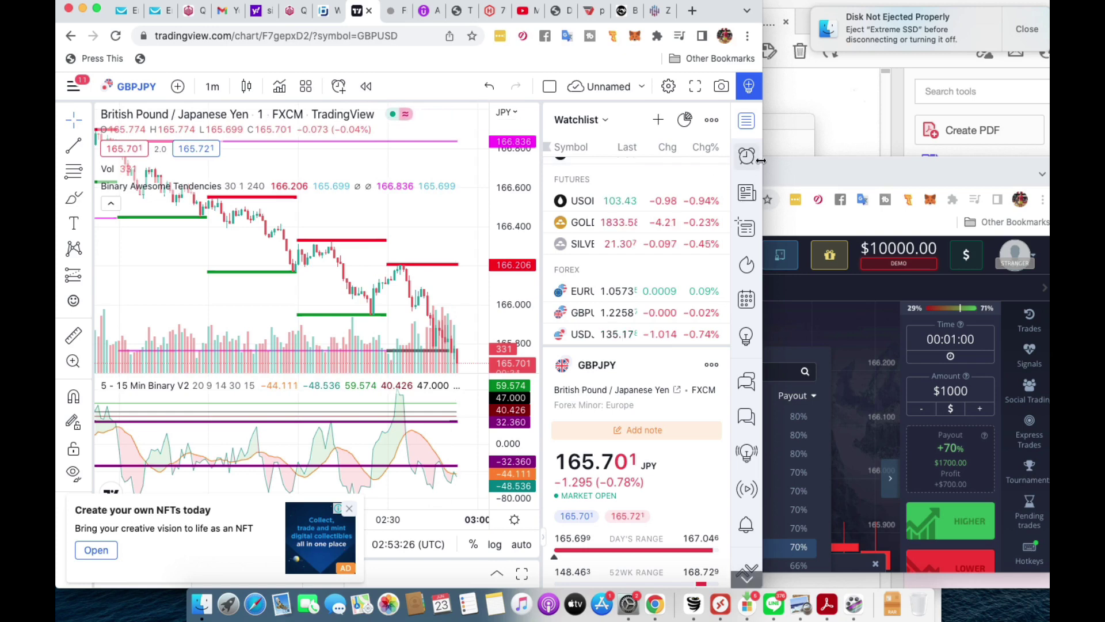
{"action": "left_click_drag", "start_coordinate": [826, 165], "coordinate": [915, 164]}
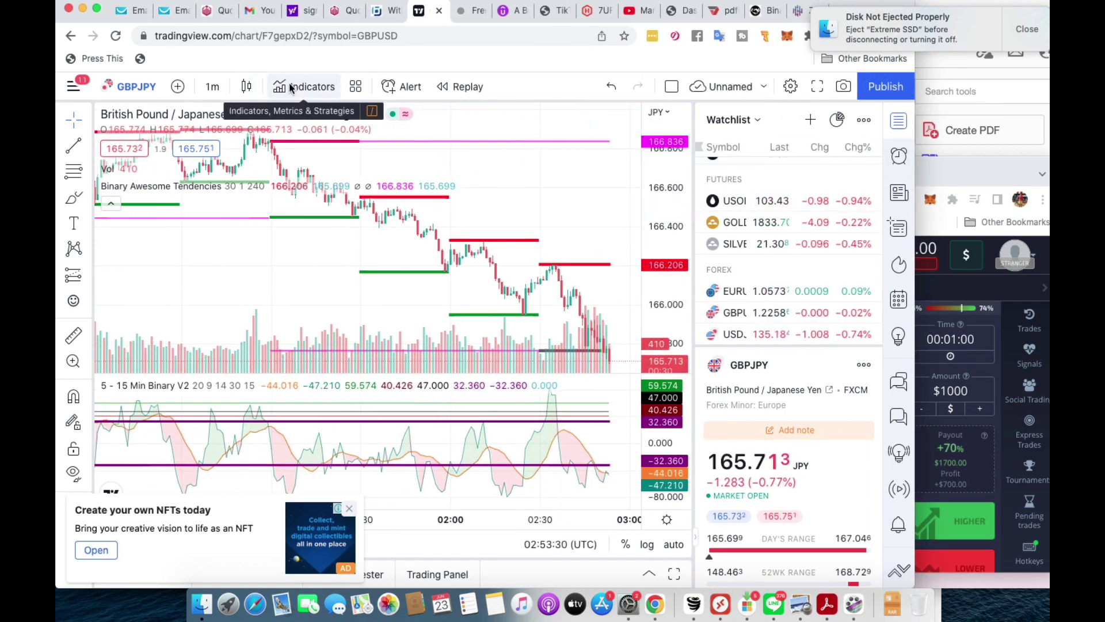
Search the indicators for 'binary' and then '5 - 15 Min Binary V2'
{"action": "left_click", "coordinate": [297, 87]}
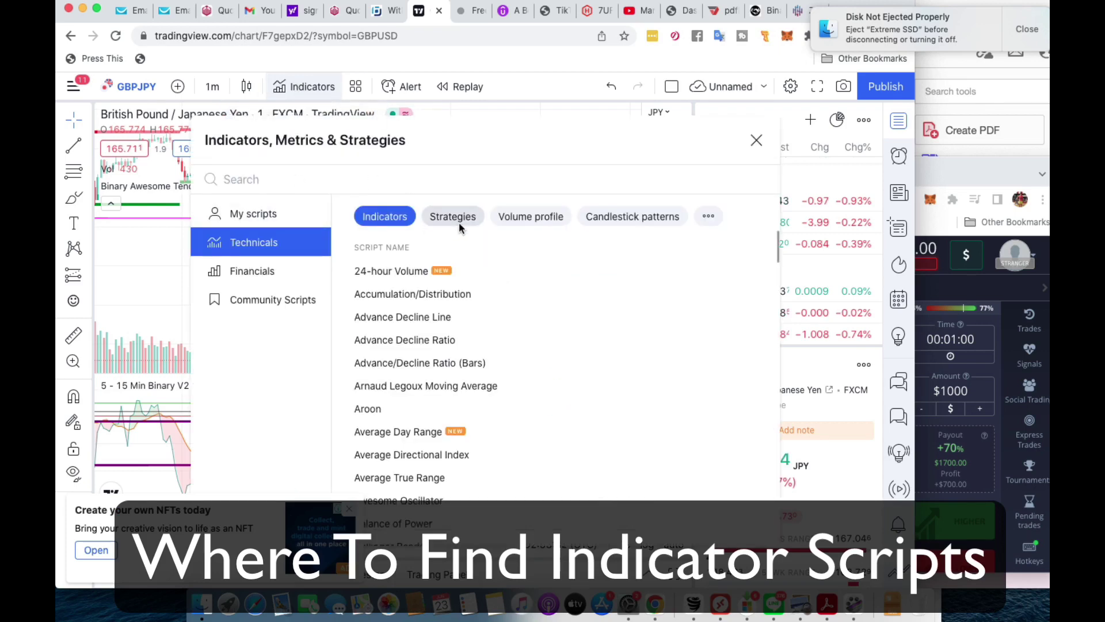
{"action": "type", "text": "binary"}
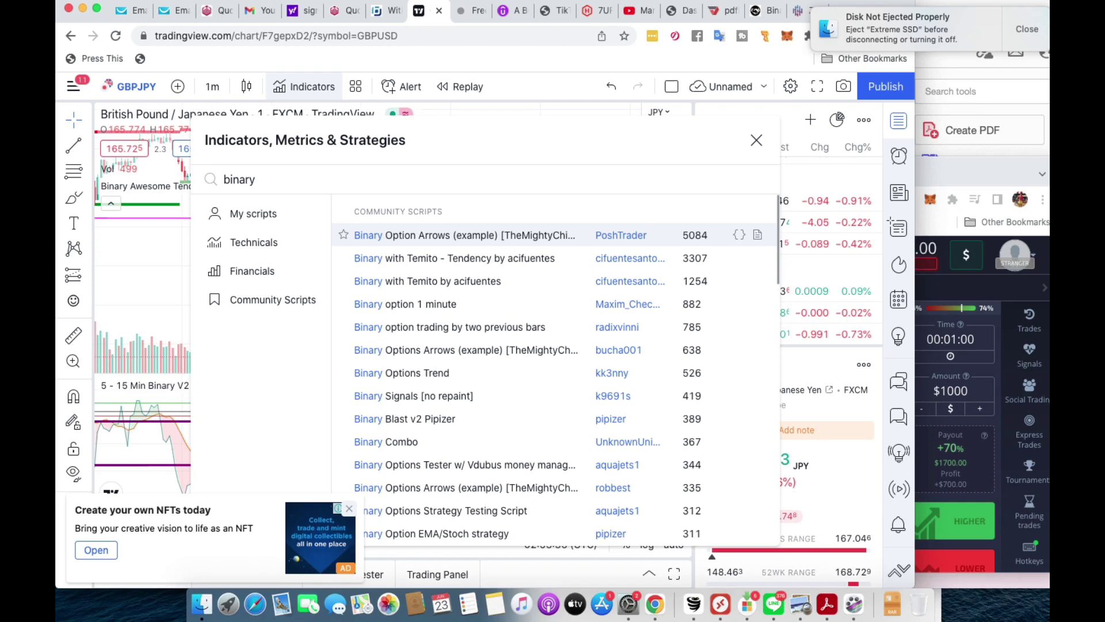
{"action": "key", "text": "BackSpace"}
{"action": "key", "text": "BackSpace"}
{"action": "key", "text": "BackSpace"}
{"action": "key", "text": "BackSpace"}
{"action": "key", "text": "BackSpace"}
{"action": "key", "text": "BackSpace"}
{"action": "key", "text": "BackSpace"}
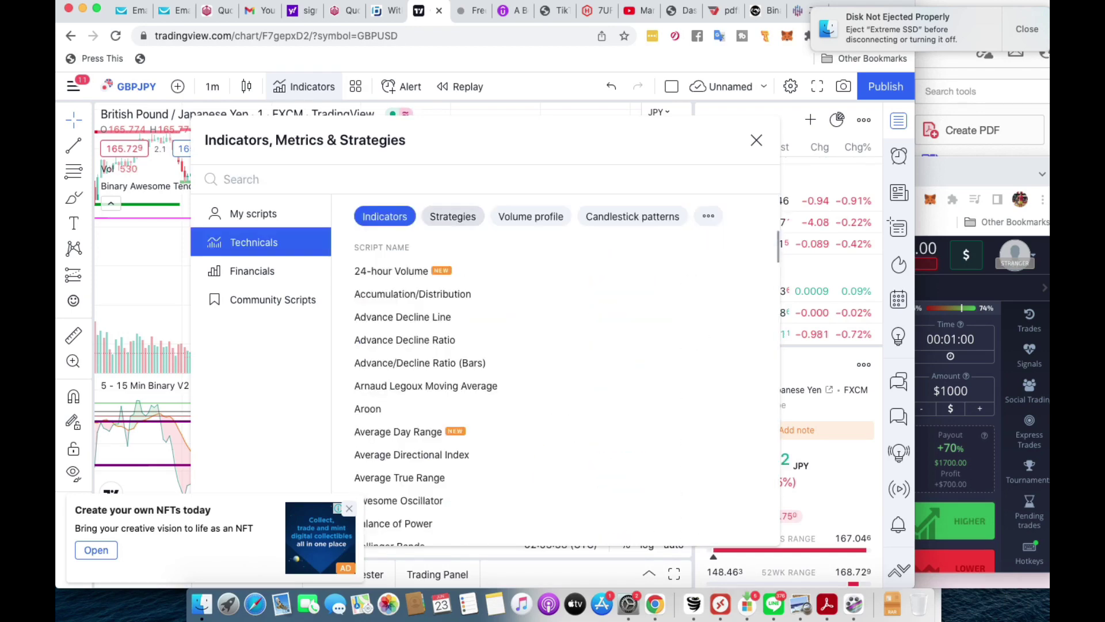
{"action": "type", "text": "5 - 1"}
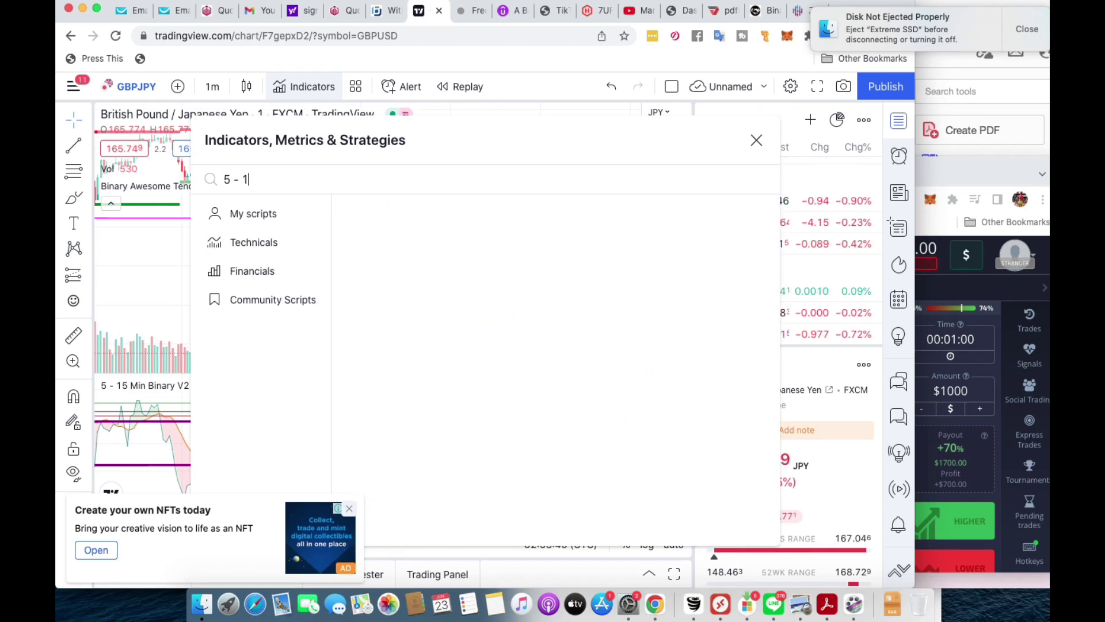
{"action": "key", "text": "BackSpace"}
{"action": "key", "text": "BackSpace"}
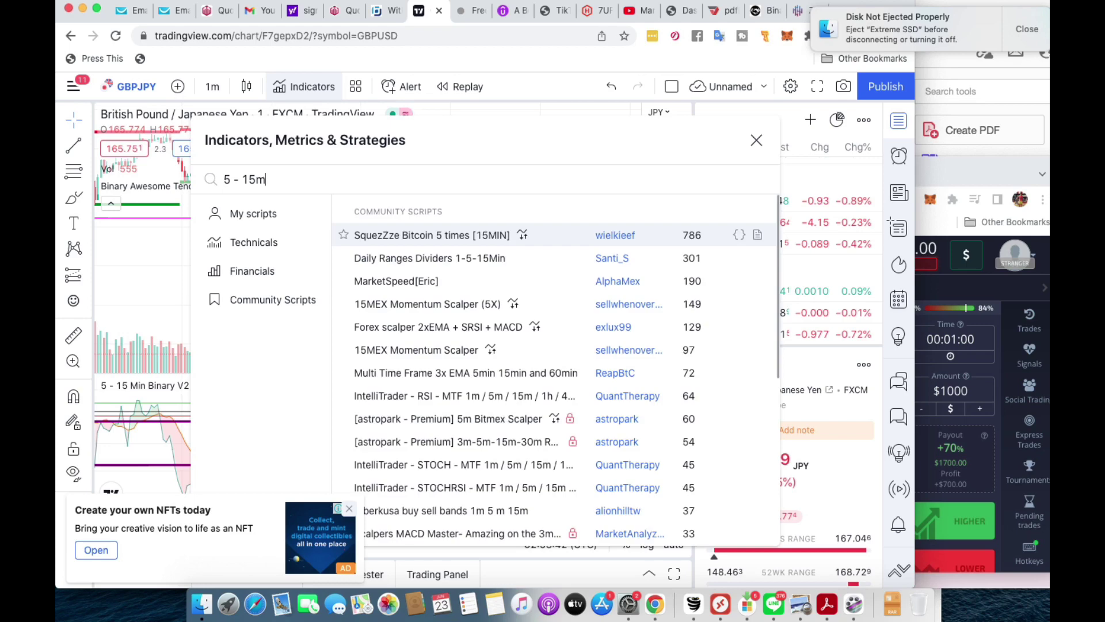
{"action": "type", "text": "bina"}
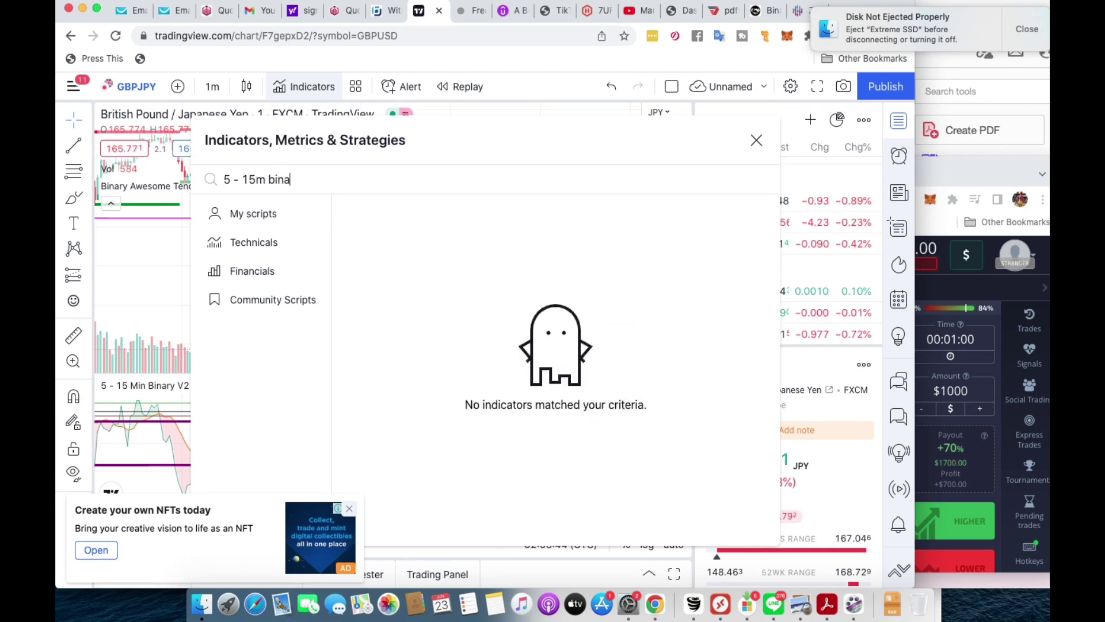
{"action": "type", "text": "ry"}
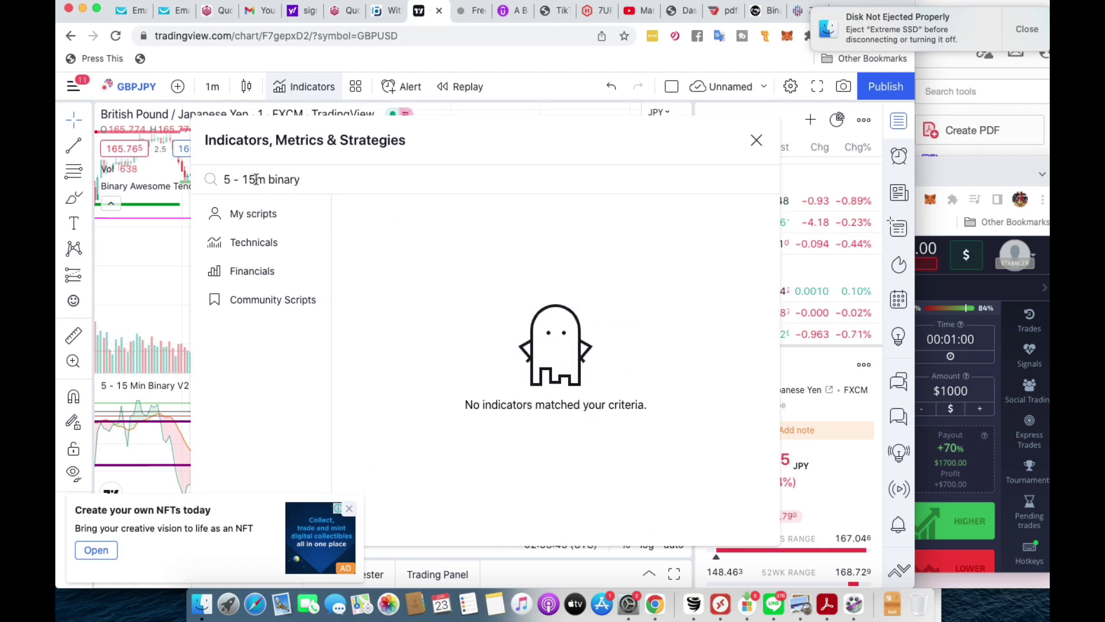
{"action": "left_click", "coordinate": [257, 180]}
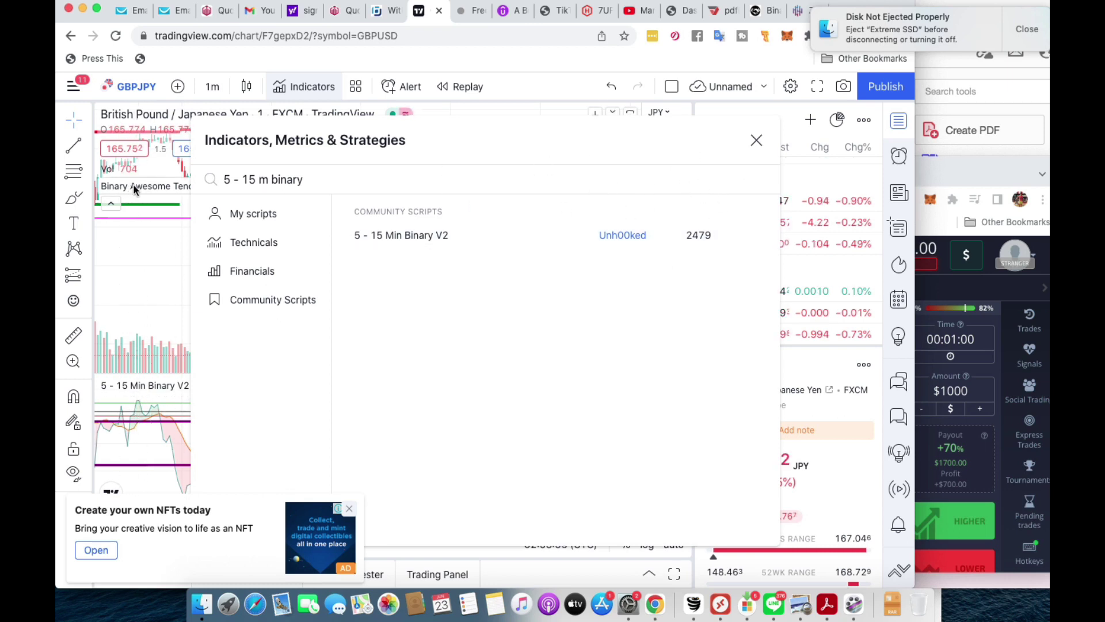
Search Community Scripts for 'binary a' (binary awesome), then return to the chart
{"action": "triple_click", "coordinate": [355, 182]}
{"action": "left_click", "coordinate": [273, 300]}
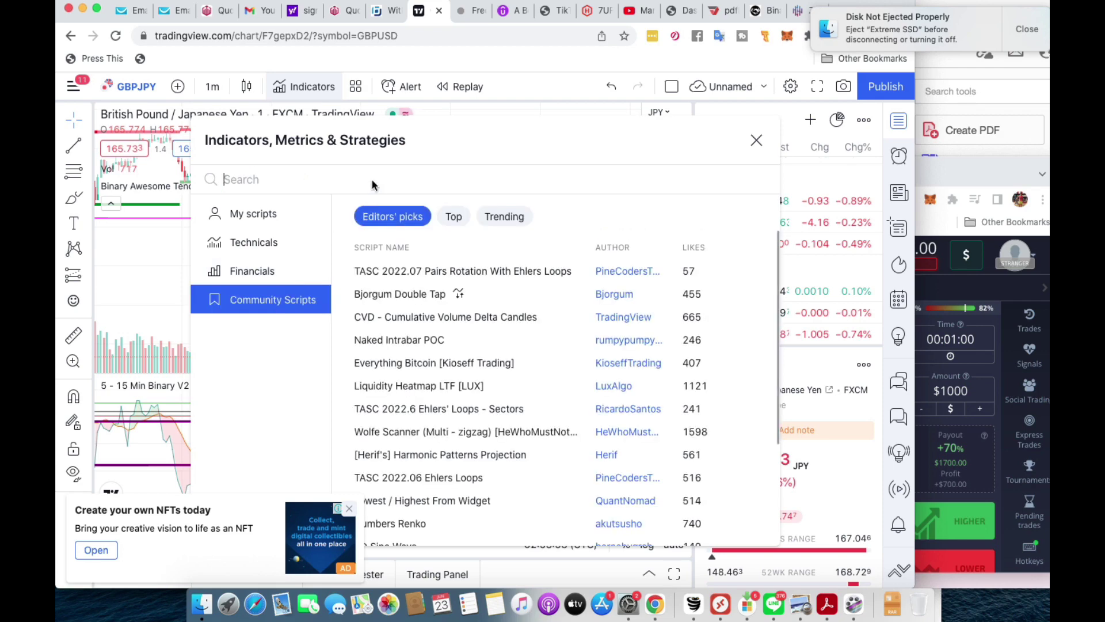
{"action": "left_click", "coordinate": [341, 171]}
{"action": "type", "text": "binary awesome"}
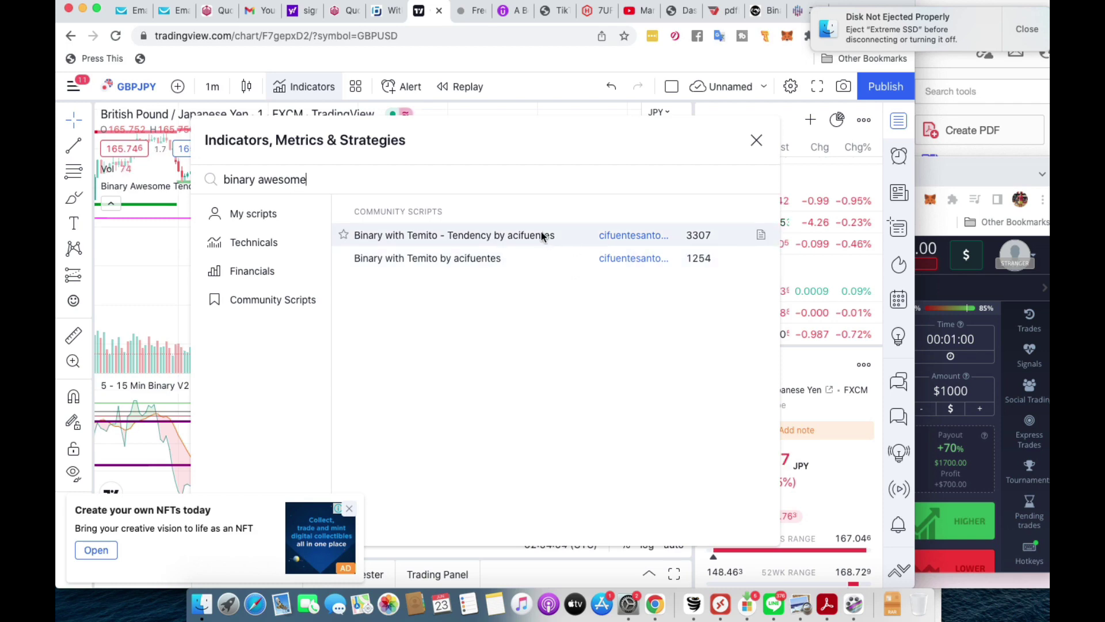
{"action": "left_click", "coordinate": [757, 140]}
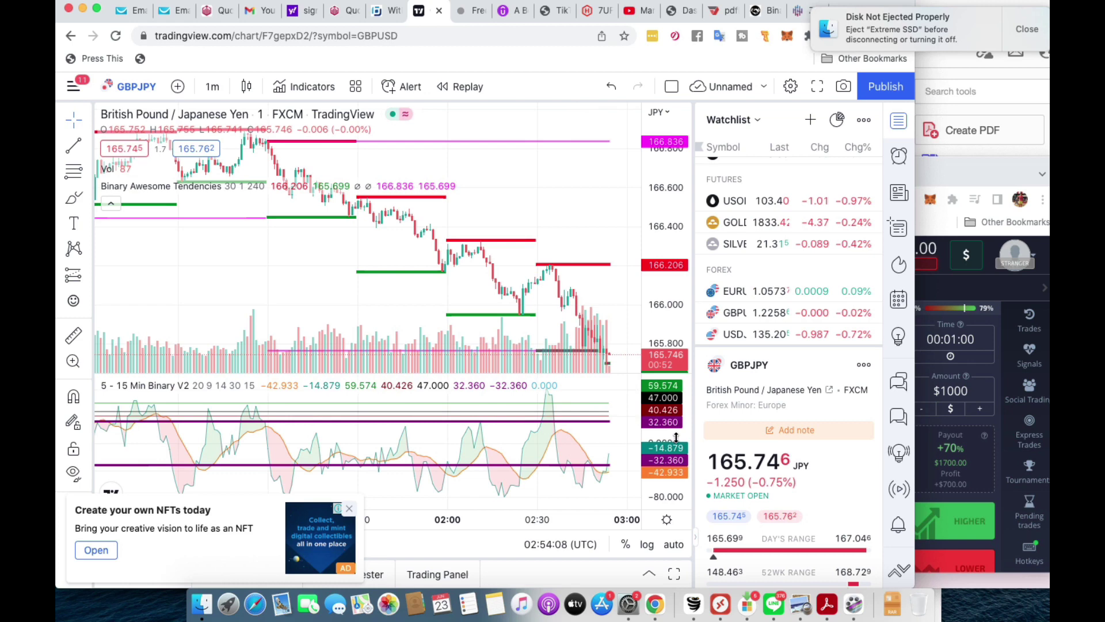
Move the Pocket Option window up and to the right
{"action": "left_click", "coordinate": [969, 291]}
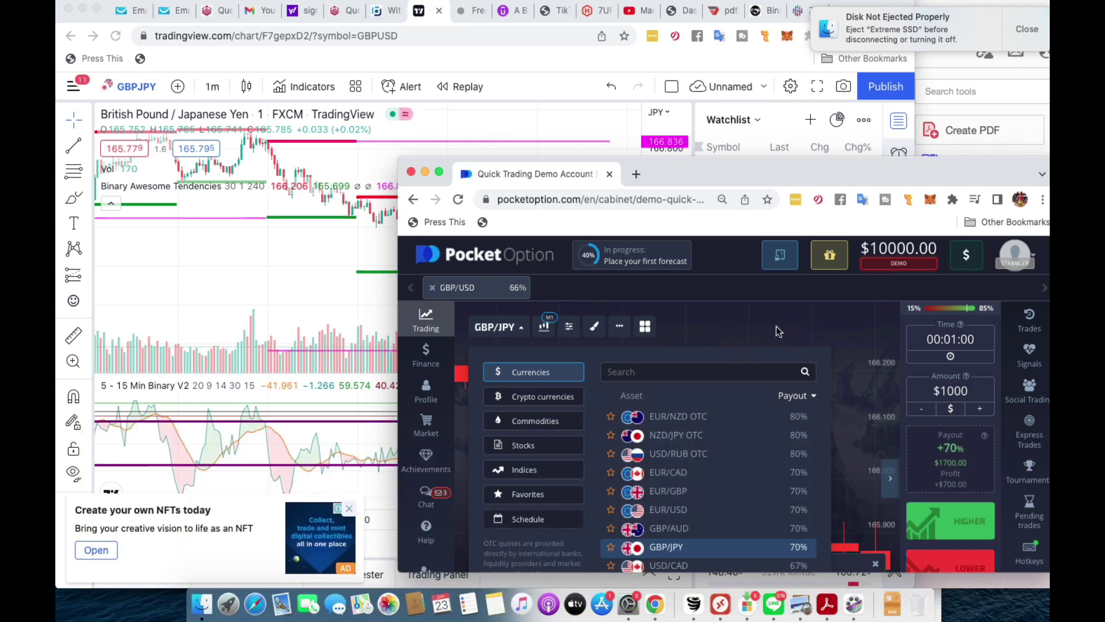
{"action": "left_click_drag", "start_coordinate": [727, 173], "coordinate": [787, 32]}
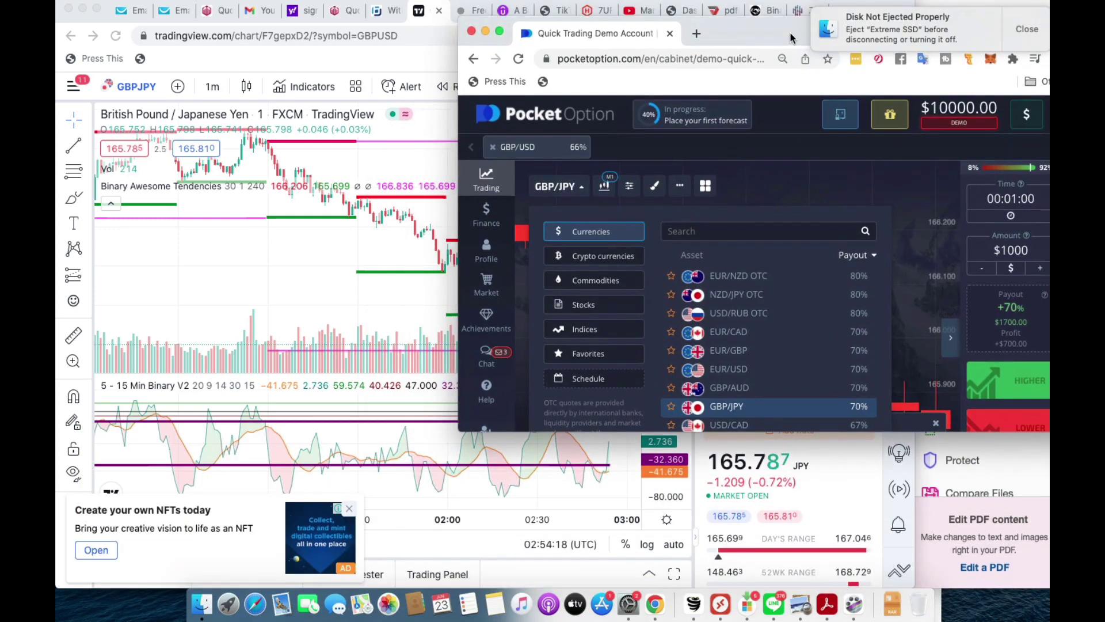
{"action": "left_click", "coordinate": [567, 187]}
Lengthen the Pocket Option window and scroll the asset list to compare payouts, GBP/JPY at 70%
{"action": "left_click", "coordinate": [567, 190]}
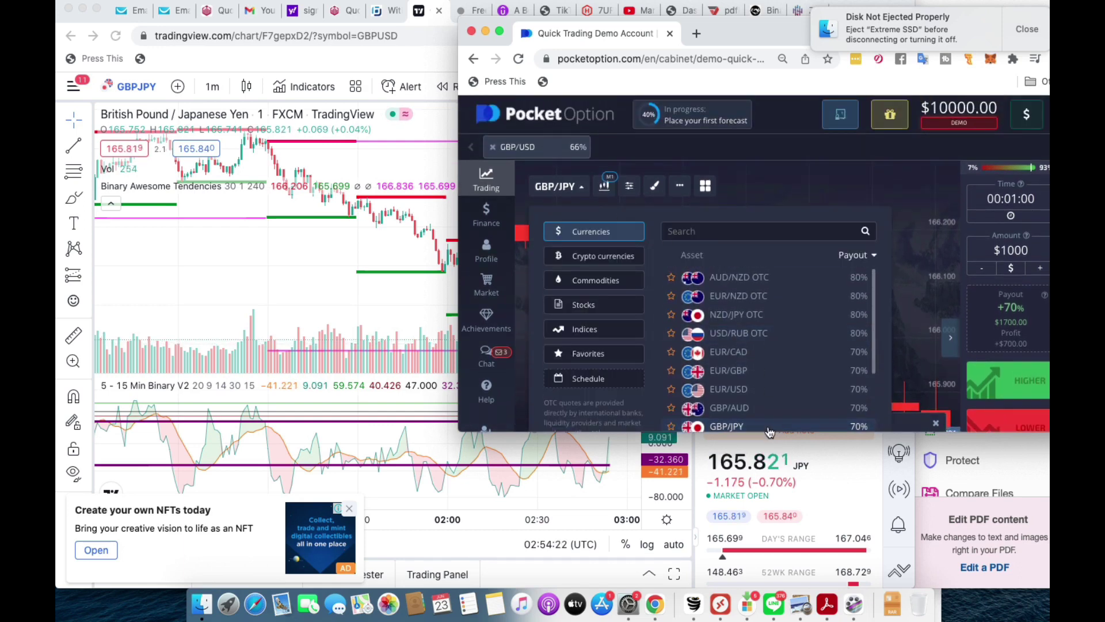
{"action": "left_click_drag", "start_coordinate": [769, 431], "coordinate": [771, 535]}
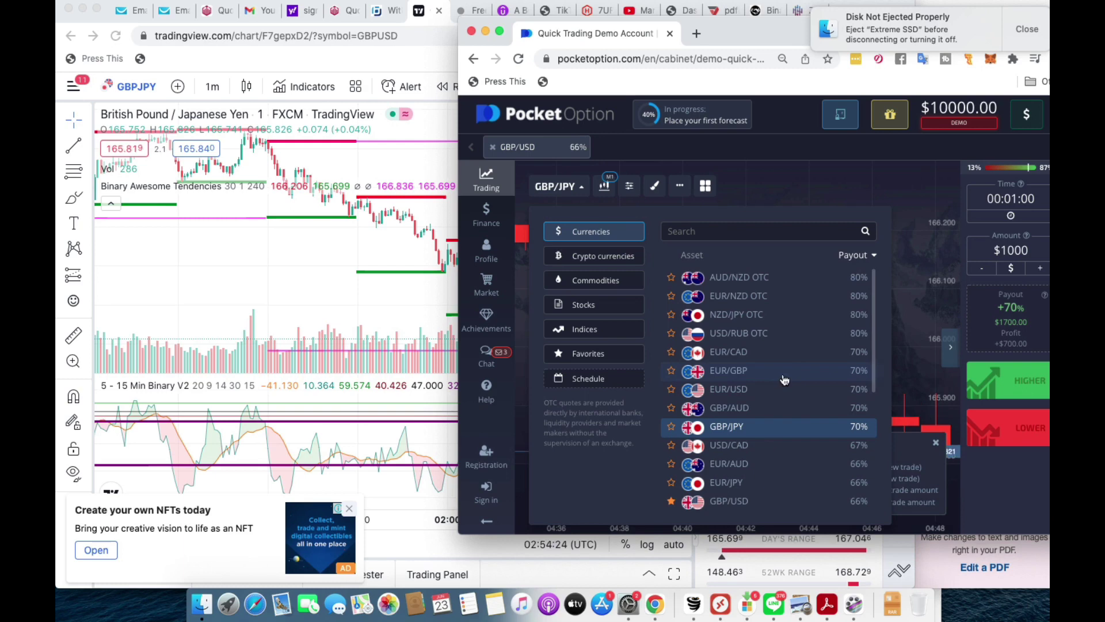
{"action": "scroll", "coordinate": [800, 363], "scroll_direction": "down", "scroll_amount": 2}
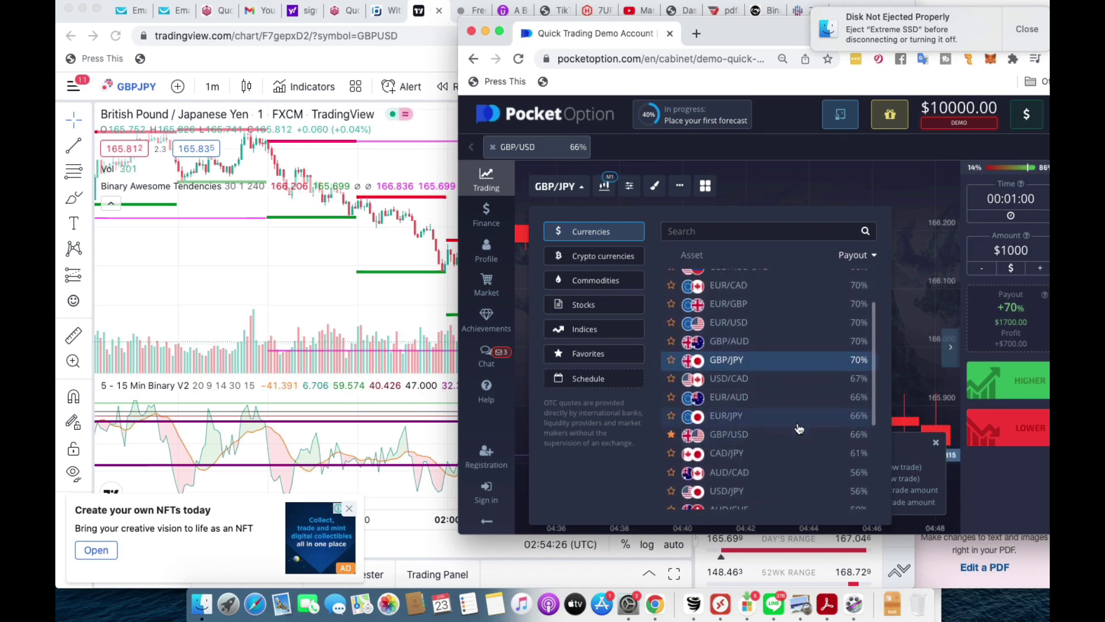
{"action": "scroll", "coordinate": [777, 334], "scroll_direction": "up", "scroll_amount": 1}
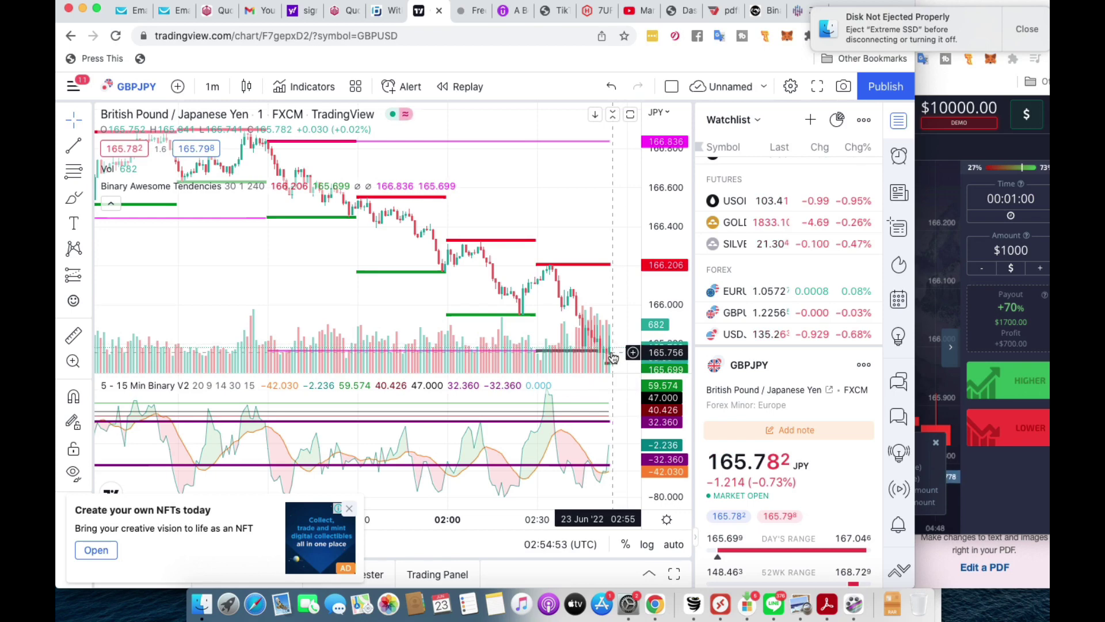
Zoom the GBPJPY time axis so the 02:15–03:00 candles fill the chart
{"action": "scroll", "coordinate": [613, 353], "scroll_direction": "up", "scroll_amount": 5}
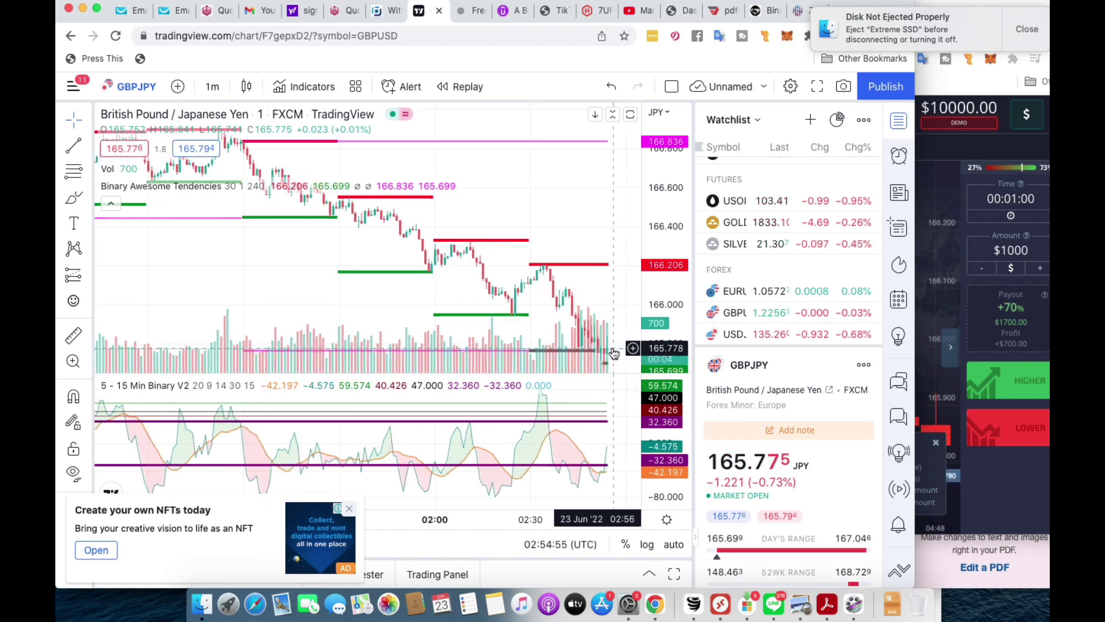
{"action": "scroll", "coordinate": [614, 353], "scroll_direction": "up", "scroll_amount": 3}
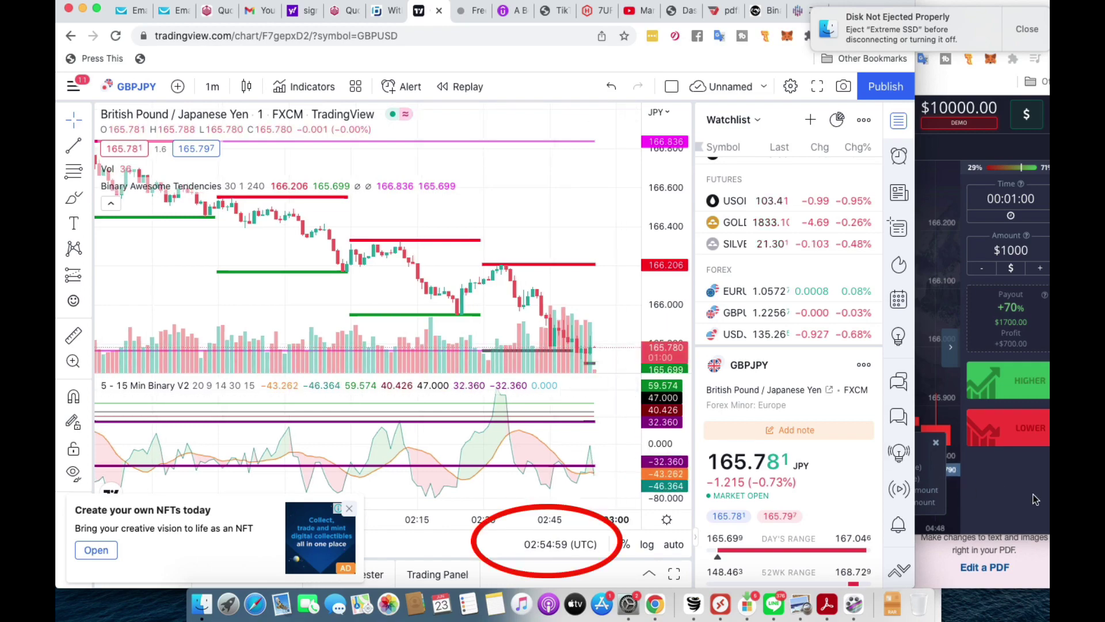
Place a $500 Higher GBP/JPY trade with M5 expiry using Shift+W
{"action": "left_click", "coordinate": [948, 344]}
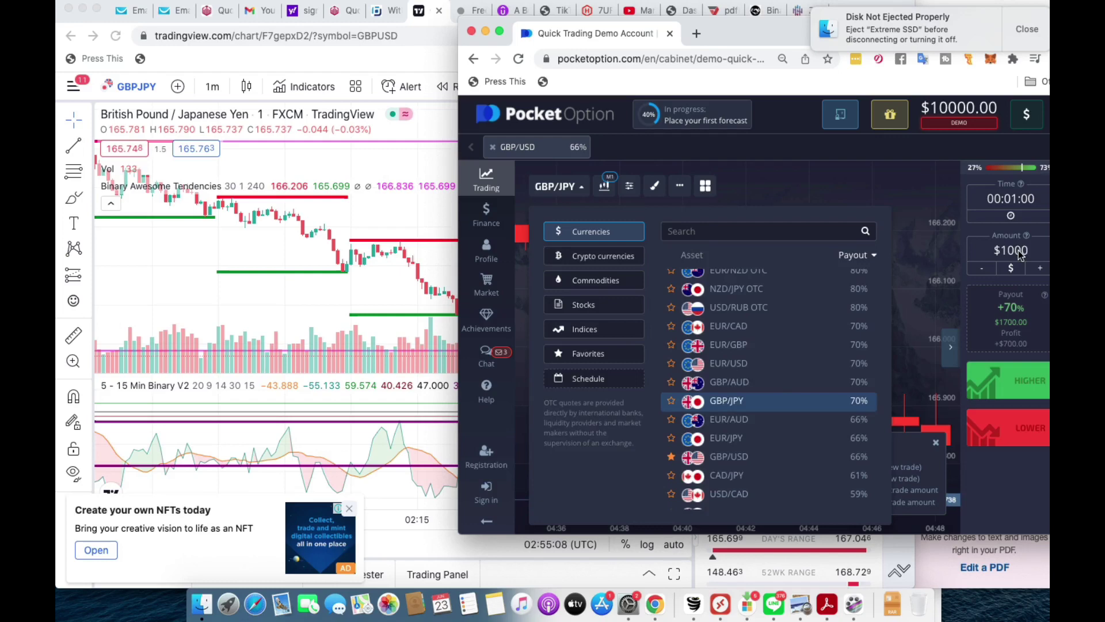
{"action": "left_click", "coordinate": [1017, 250]}
{"action": "type", "text": "500"}
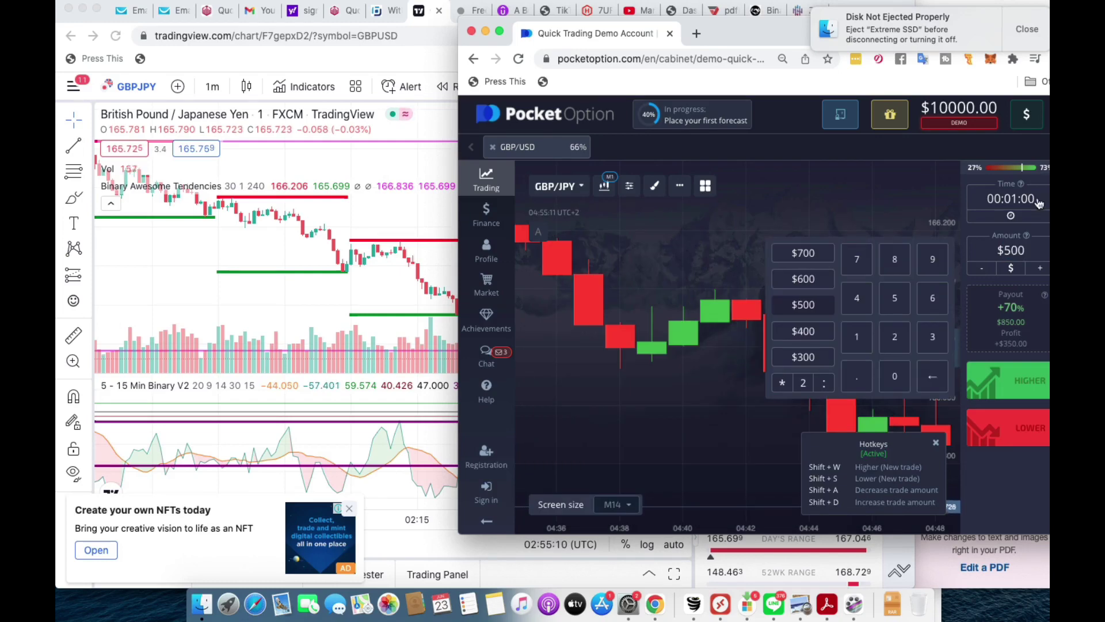
{"action": "left_click", "coordinate": [1011, 199]}
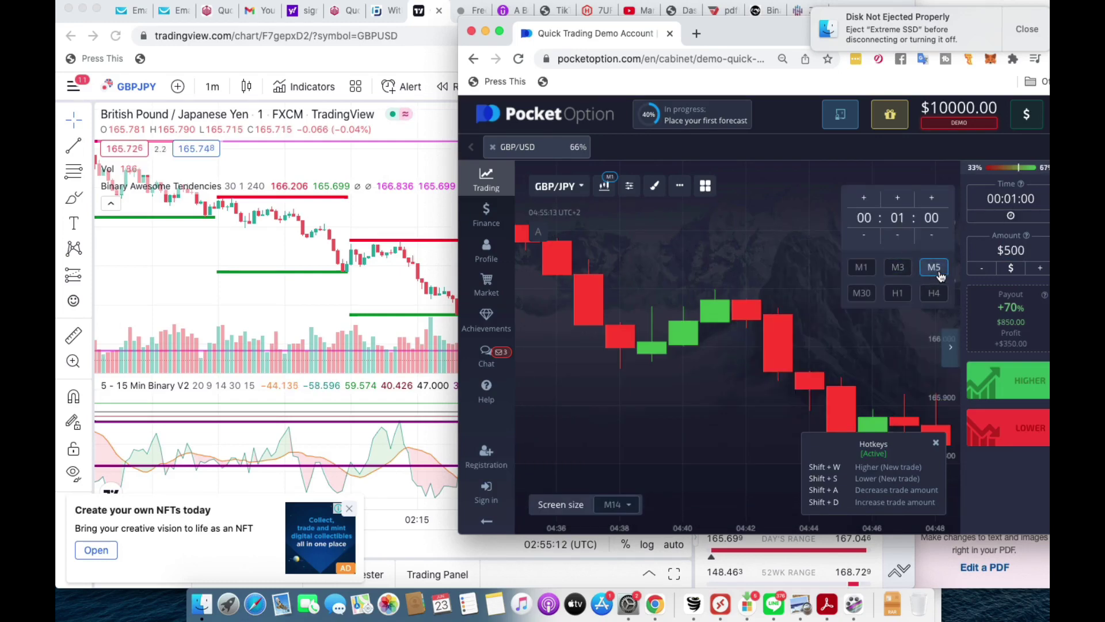
{"action": "key", "text": "shift+w"}
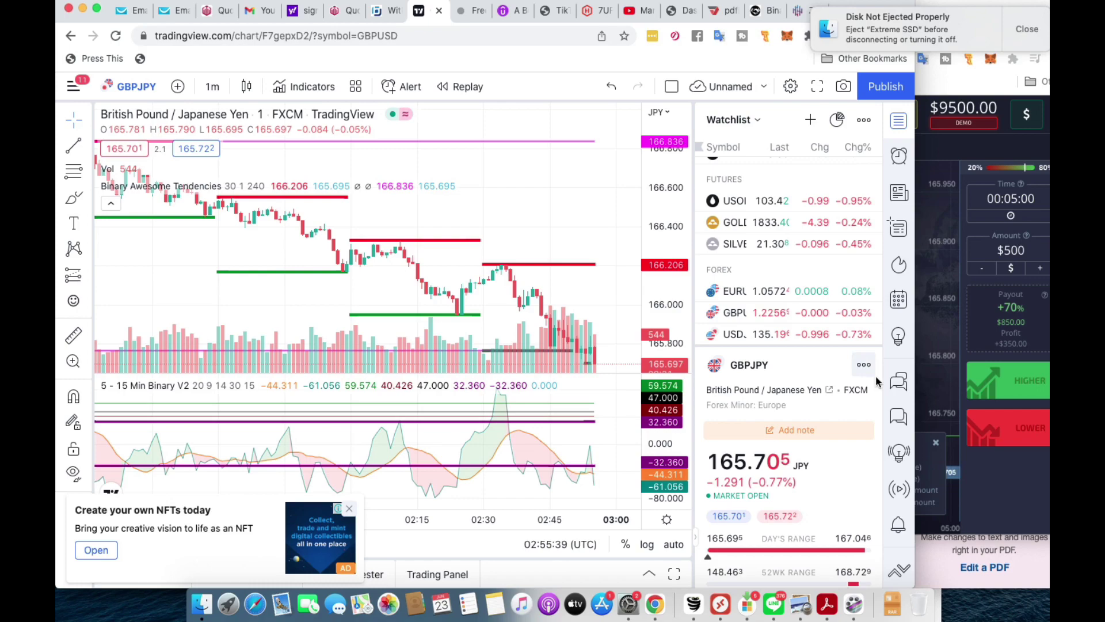
Switch between Pocket Option and the TradingView chart, keeping the expiry as a countdown duration
{"action": "left_click", "coordinate": [952, 334]}
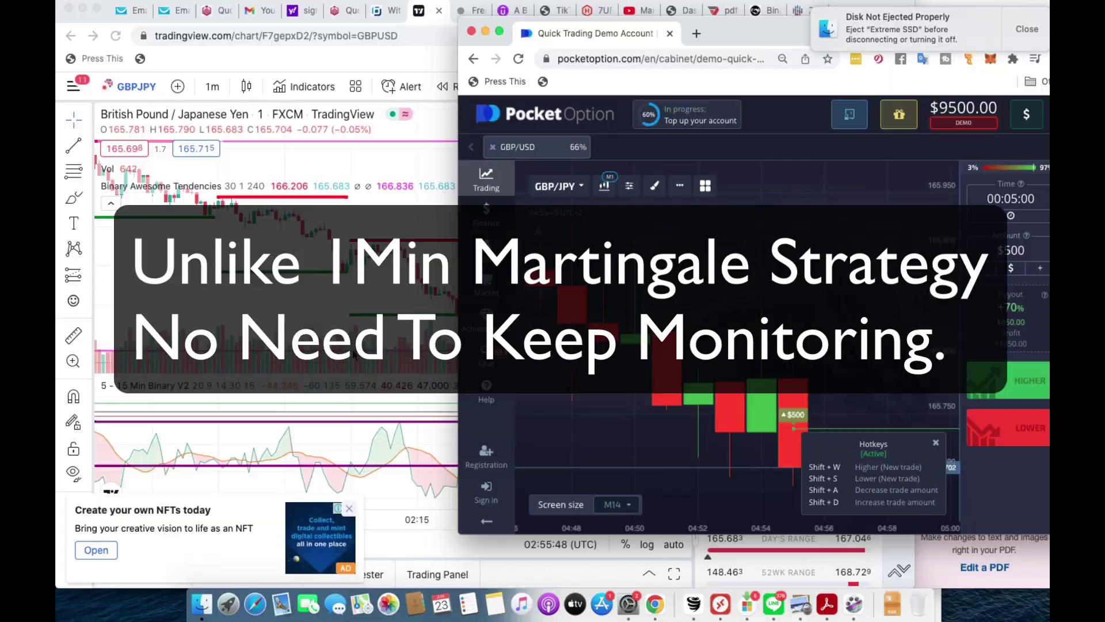
{"action": "left_click", "coordinate": [366, 336]}
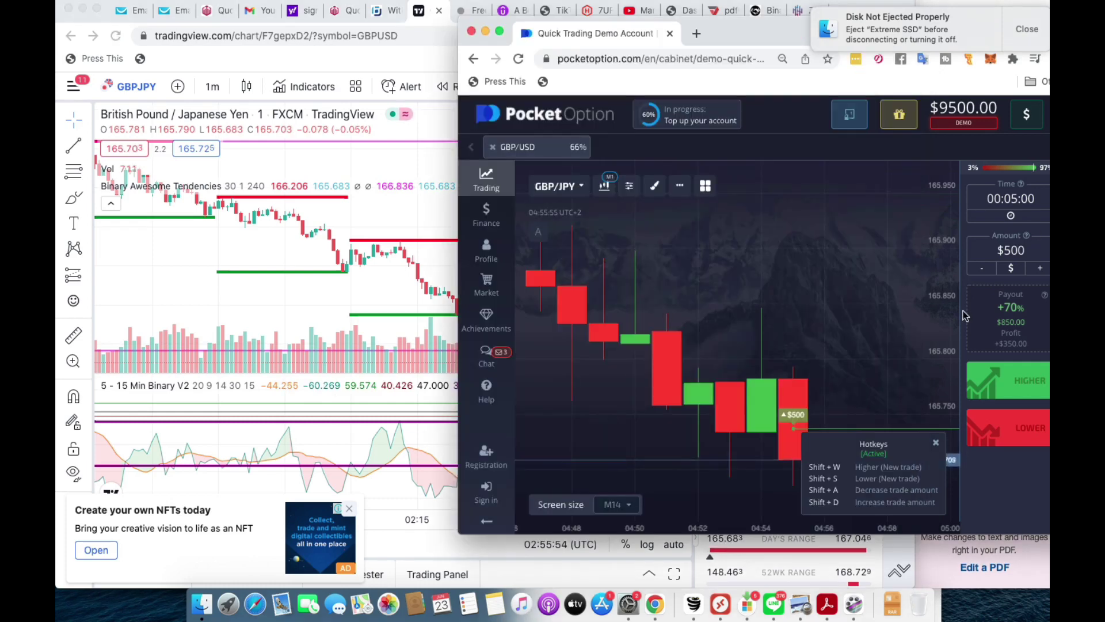
{"action": "left_click", "coordinate": [1011, 216]}
{"action": "left_click", "coordinate": [1011, 216]}
{"action": "left_click", "coordinate": [1013, 222]}
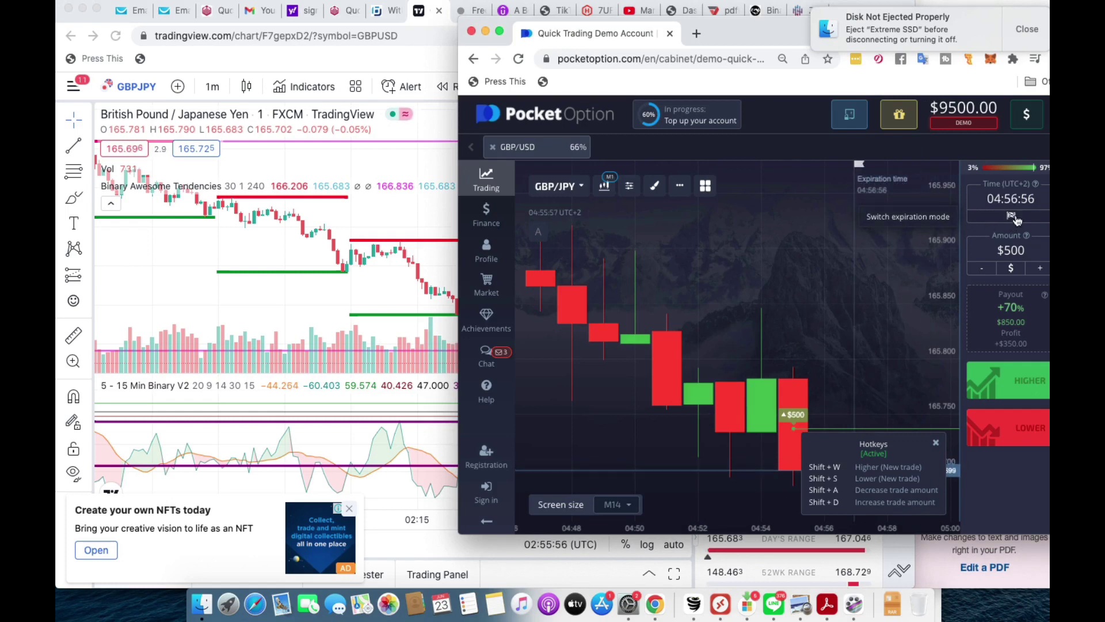
Set the expiry to 15 minutes and place a $500 Higher GBP/JPY trade
{"action": "left_click", "coordinate": [1011, 199]}
{"action": "left_click", "coordinate": [898, 198]}
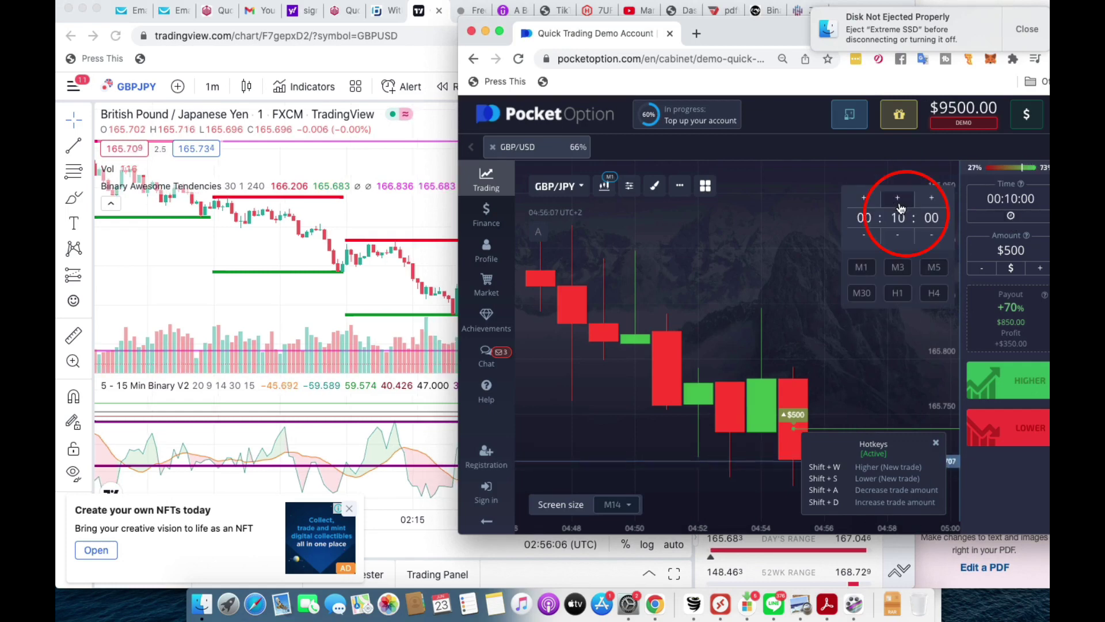
{"action": "left_click", "coordinate": [902, 204]}
{"action": "left_click", "coordinate": [899, 201]}
{"action": "left_click", "coordinate": [899, 201]}
{"action": "left_click", "coordinate": [899, 200]}
{"action": "left_click", "coordinate": [899, 201]}
{"action": "left_click", "coordinate": [899, 200]}
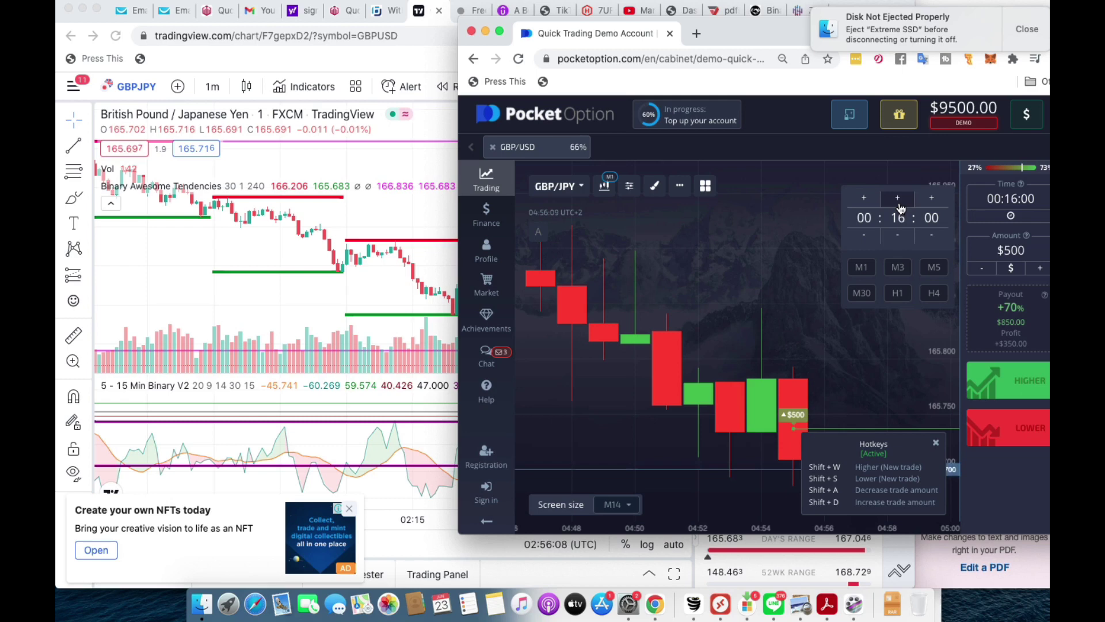
{"action": "left_click", "coordinate": [903, 239]}
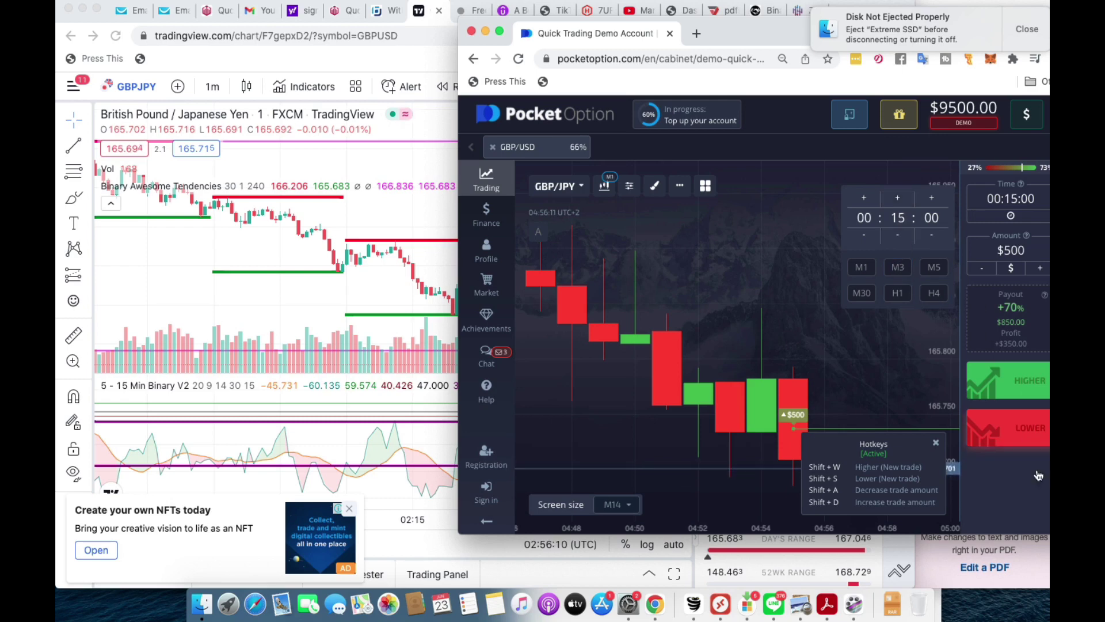
{"action": "left_click", "coordinate": [904, 286]}
{"action": "left_click", "coordinate": [1025, 379]}
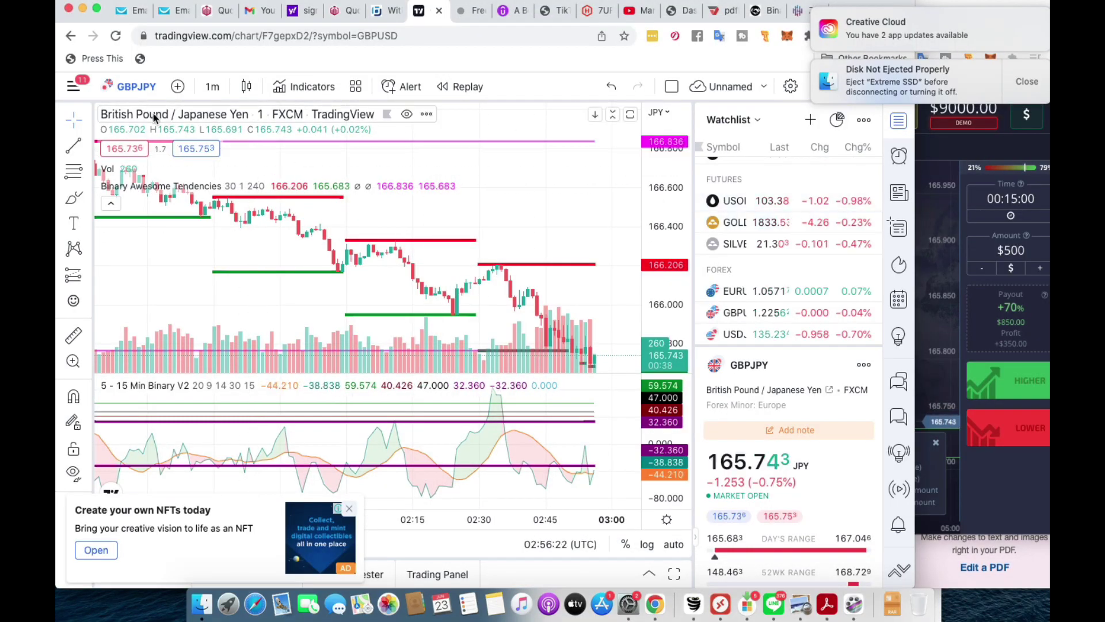
Load EURCAD on the chart, then switch to USDJPY from the watchlist
{"action": "left_click", "coordinate": [133, 87]}
{"action": "type", "text": "EUR"}
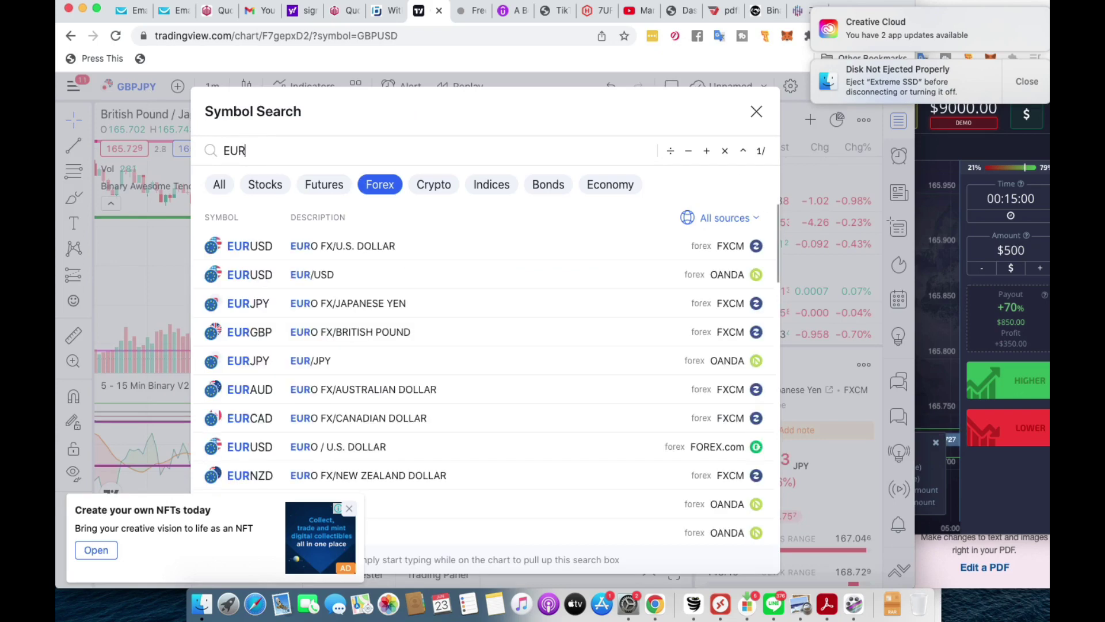
{"action": "type", "text": "CA"}
{"action": "key", "text": "Return"}
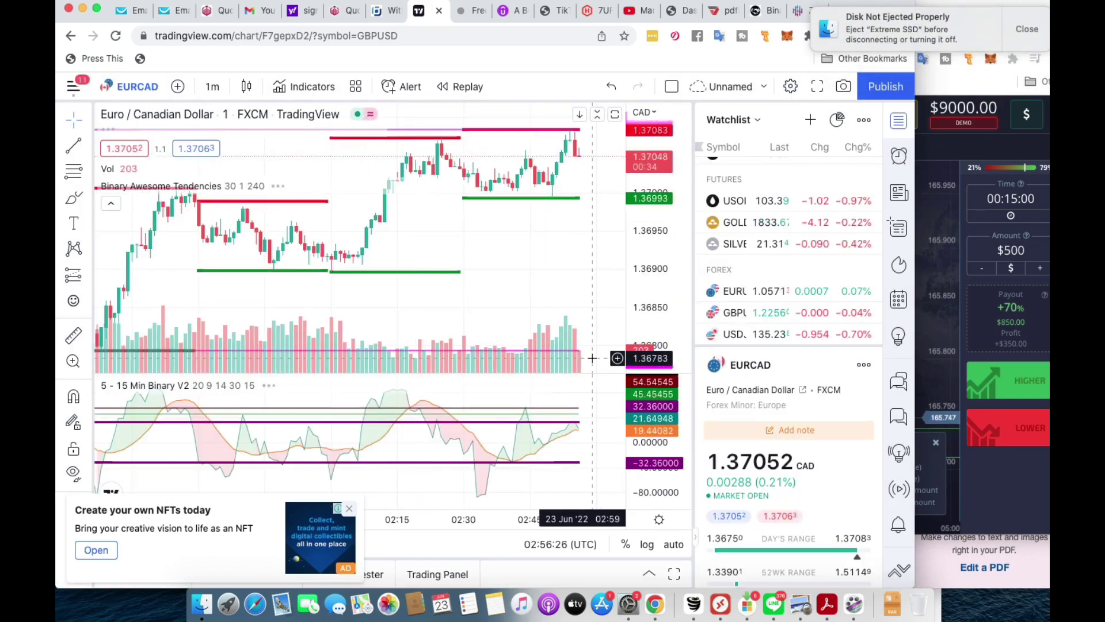
{"action": "left_click", "coordinate": [789, 334]}
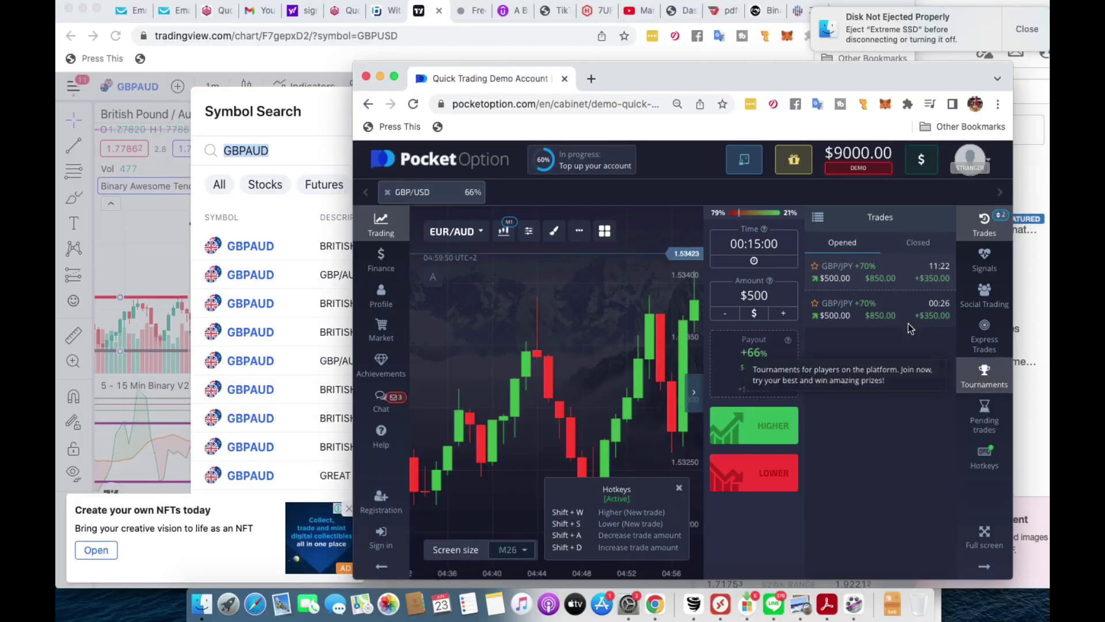
Expand the open GBP/JPY trade to see its forecast, open price and profit
{"action": "left_click", "coordinate": [875, 273]}
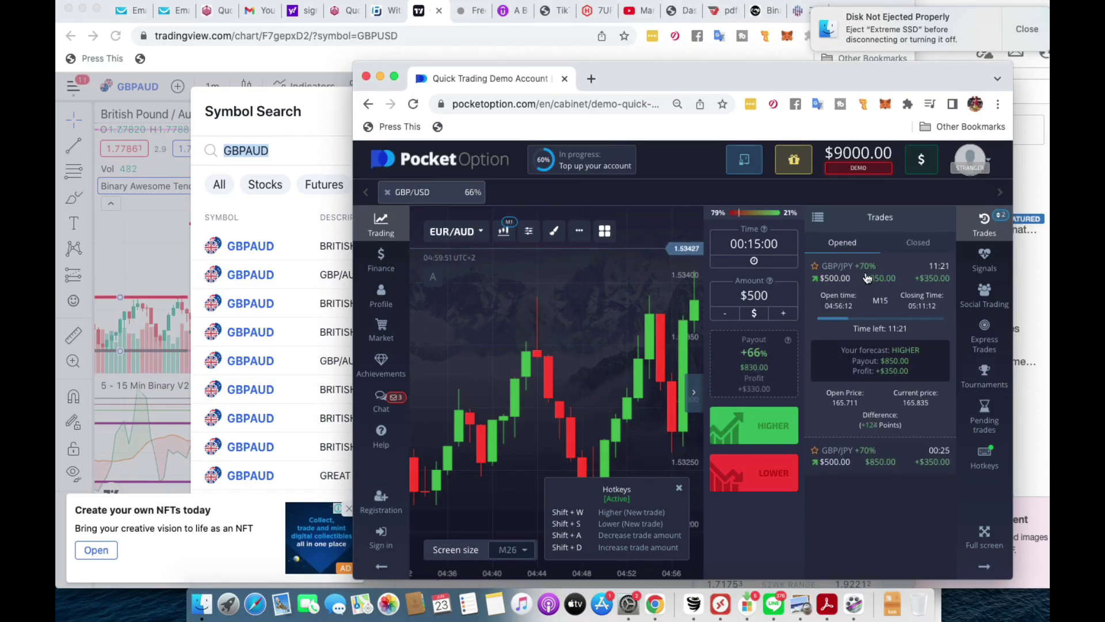
{"action": "left_click", "coordinate": [641, 234]}
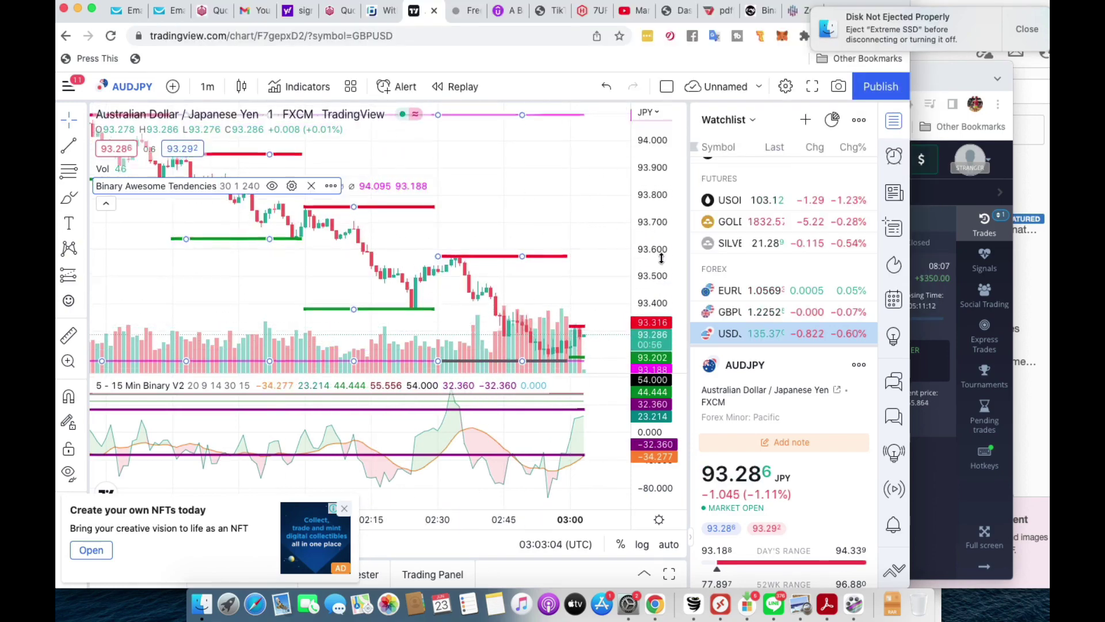
Compress the AUD/JPY price scale and draw a Fib retracement from the 93.572 high to the latest low
{"action": "left_click_drag", "start_coordinate": [661, 259], "coordinate": [659, 311]}
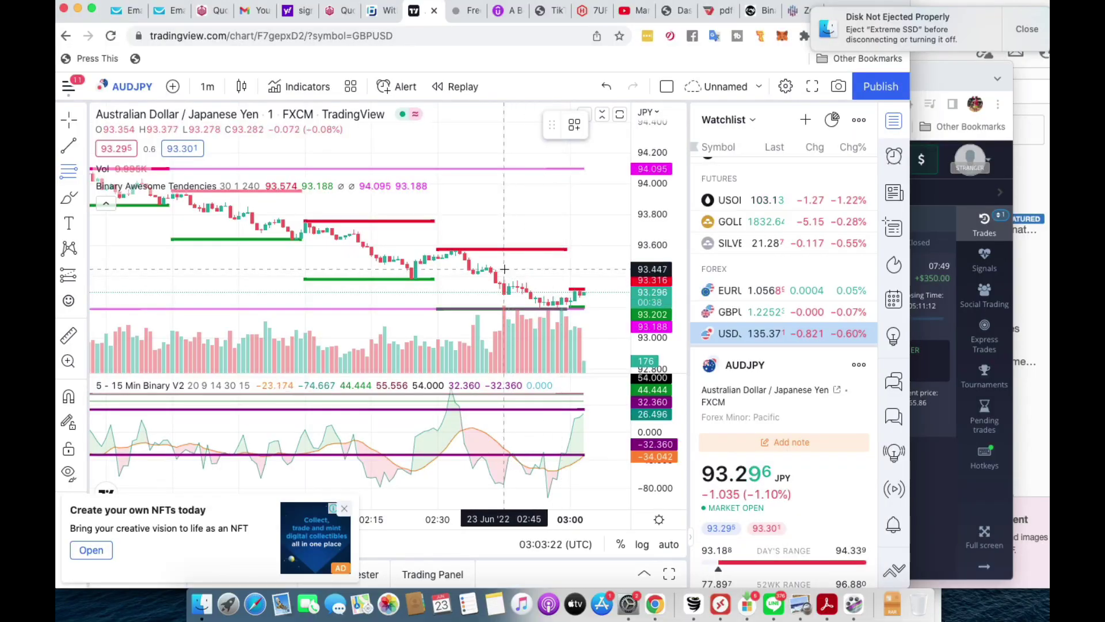
{"action": "left_click", "coordinate": [464, 251]}
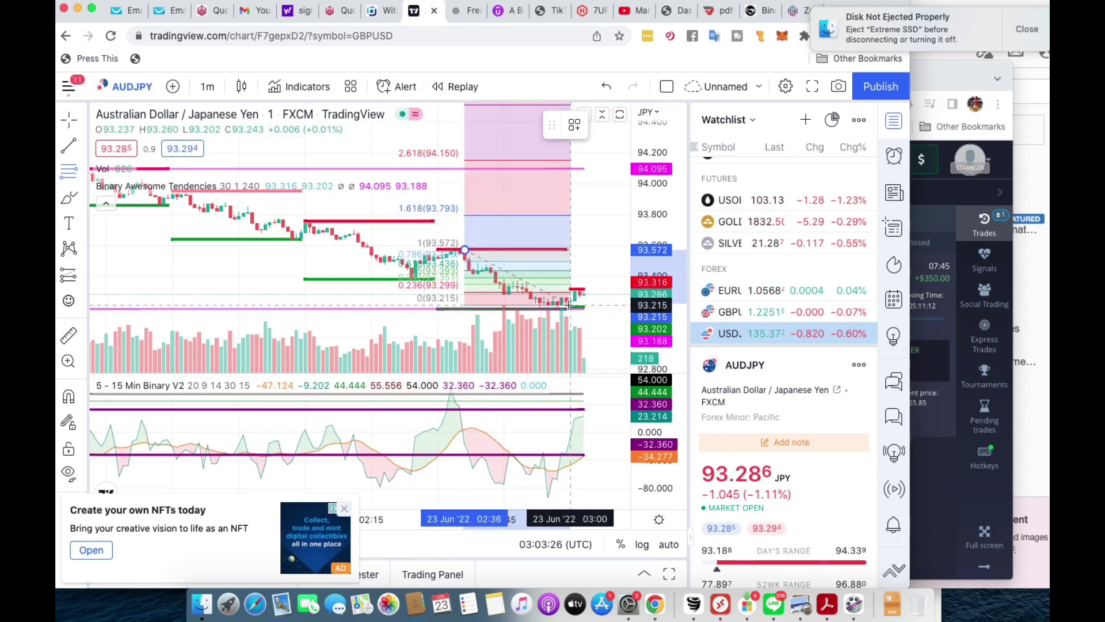
{"action": "left_click", "coordinate": [574, 305]}
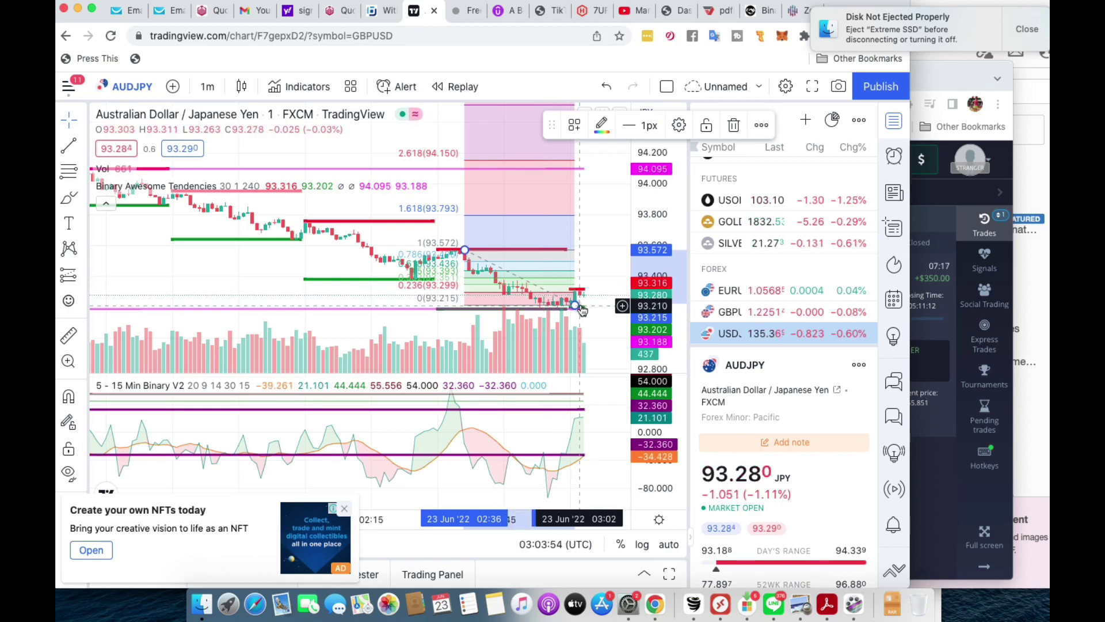
{"action": "left_click", "coordinate": [919, 500]}
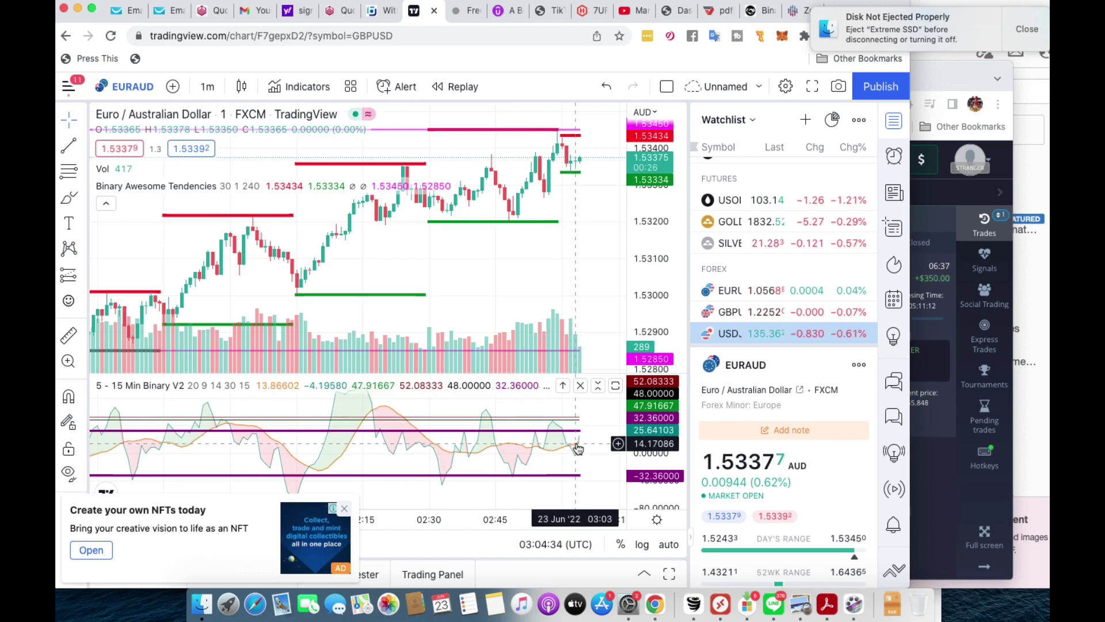
Switch Pocket Option to EUR/AUD and place a $500 Higher trade with 5-minute expiry
{"action": "left_click", "coordinate": [921, 485]}
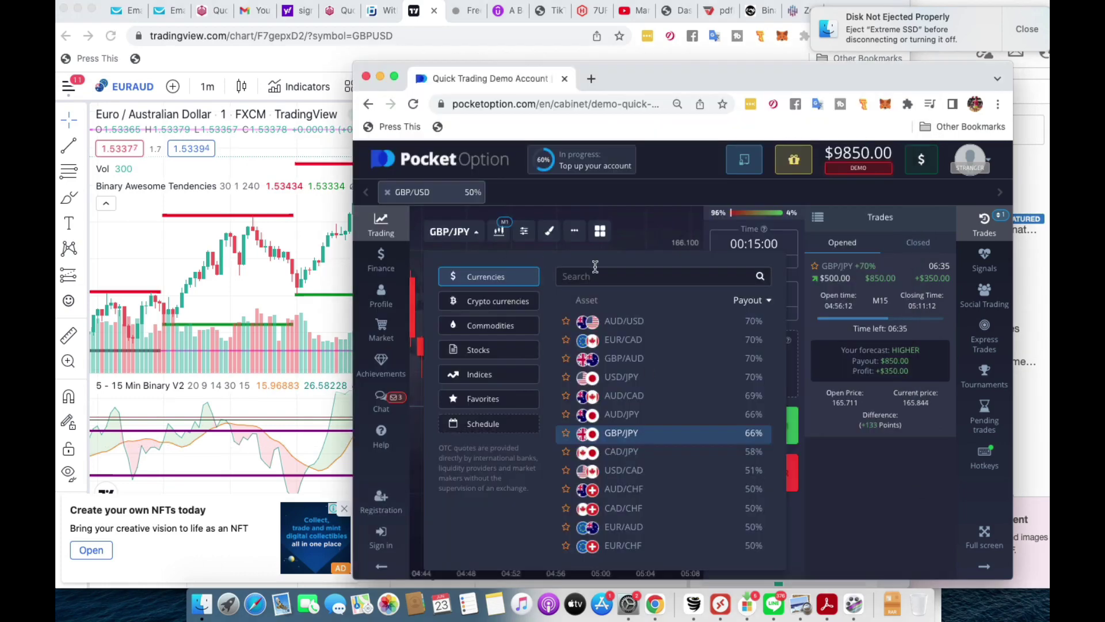
{"action": "left_click", "coordinate": [616, 277]}
{"action": "type", "text": "eurua"}
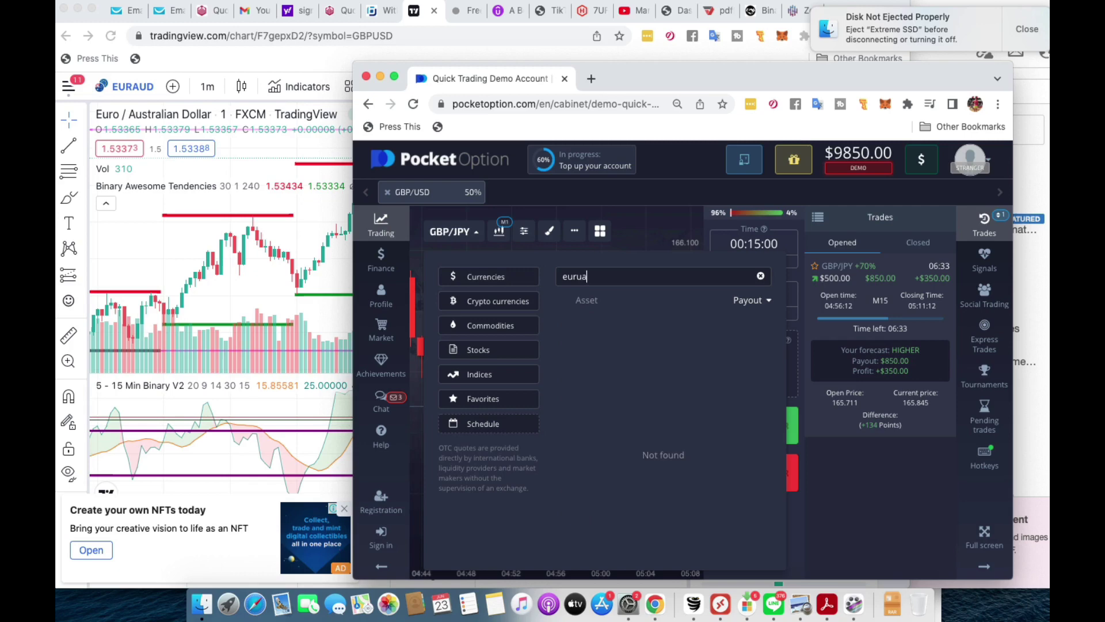
{"action": "left_click", "coordinate": [636, 323]}
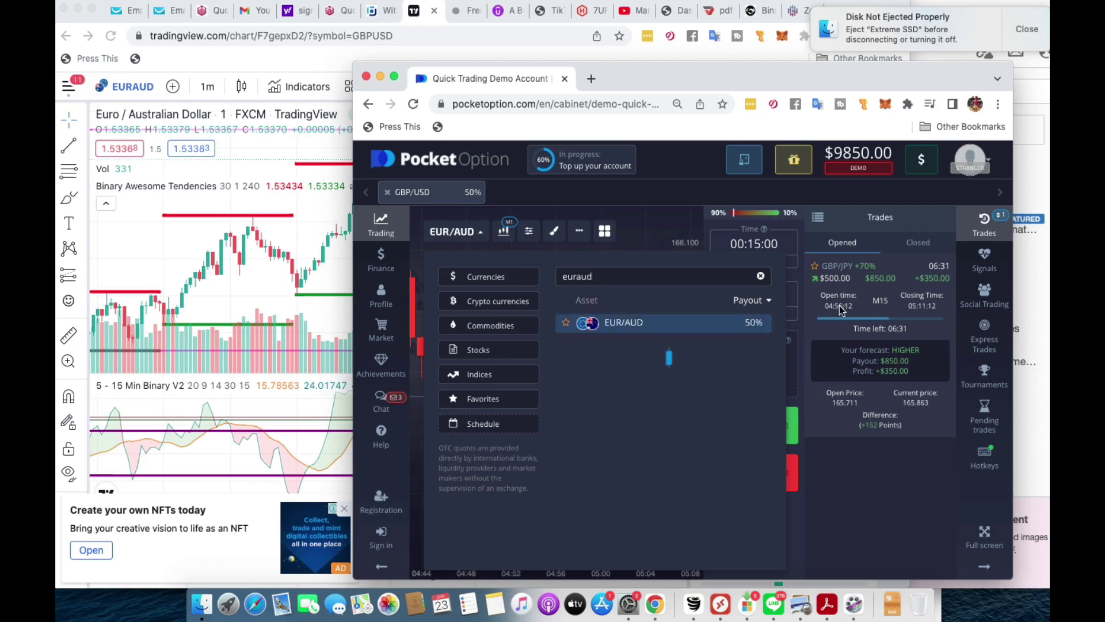
{"action": "left_click", "coordinate": [668, 226]}
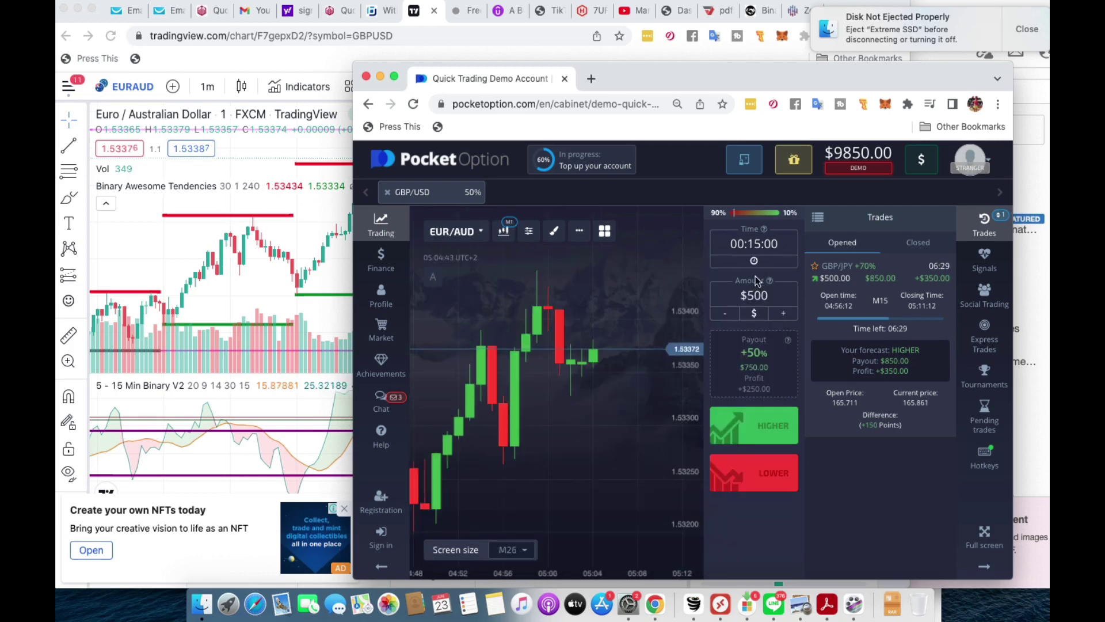
{"action": "left_click", "coordinate": [755, 247]}
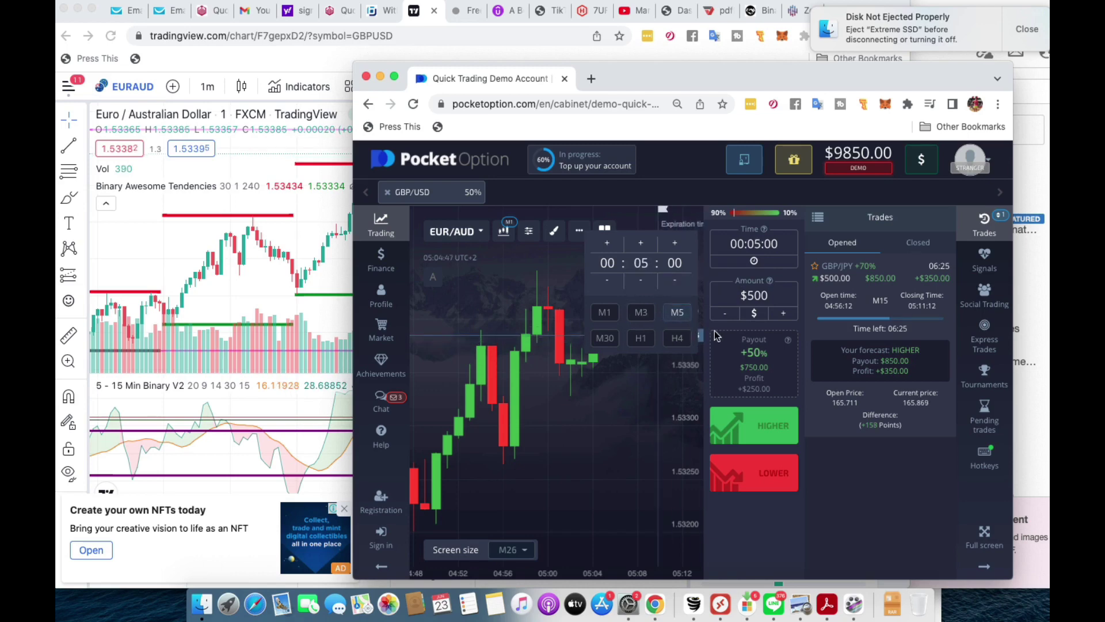
{"action": "left_click", "coordinate": [754, 424]}
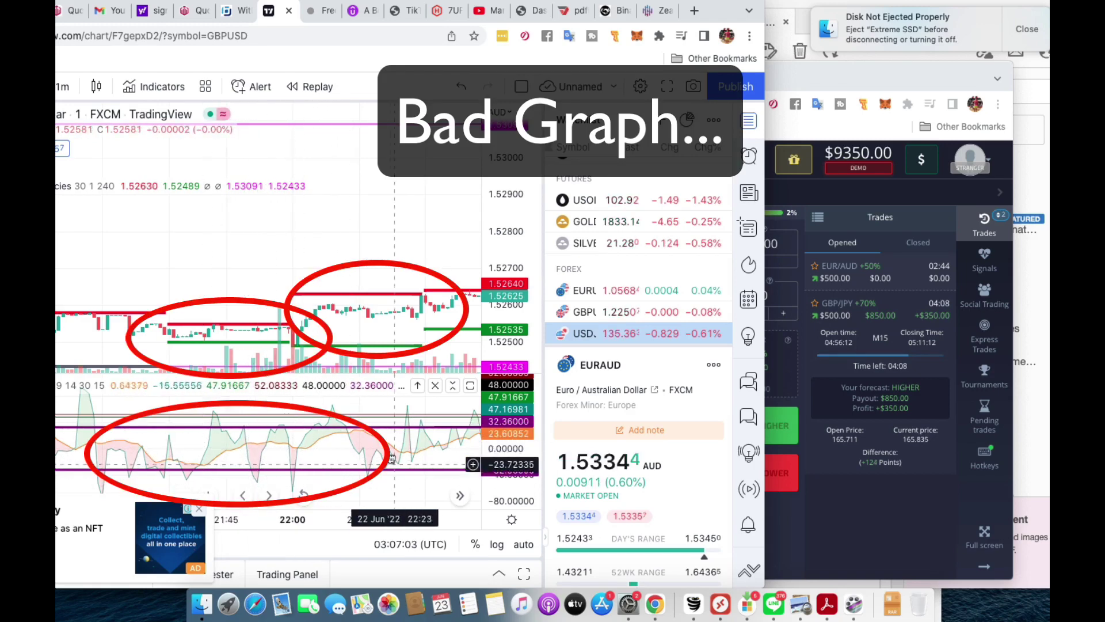
Scroll the EUR/AUD chart back to review earlier price history
{"action": "scroll", "coordinate": [375, 432], "scroll_direction": "left", "scroll_amount": 10}
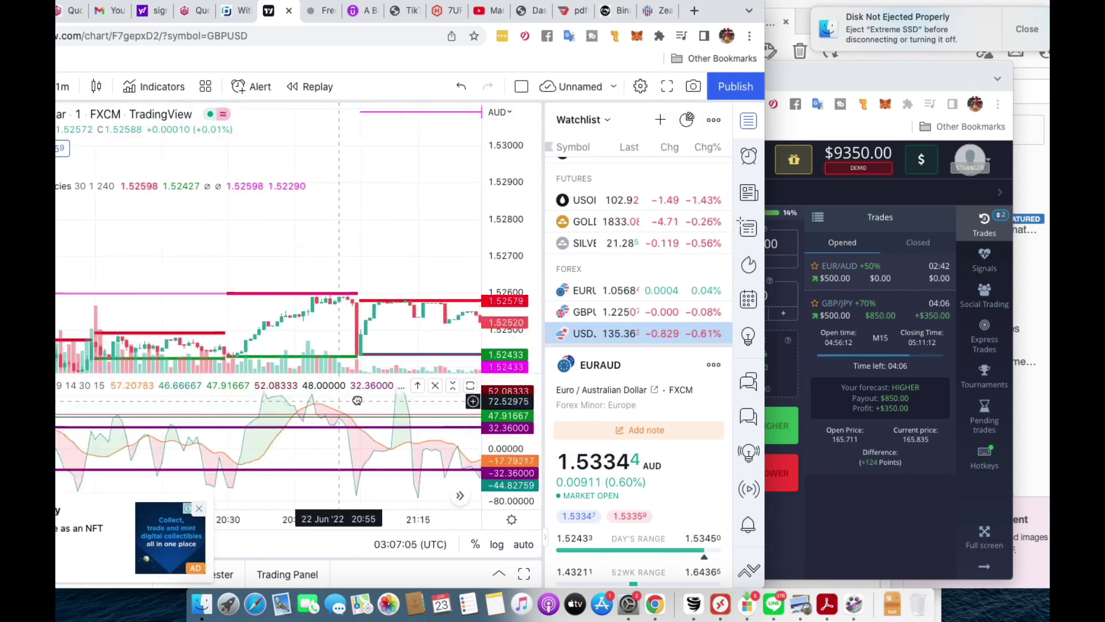
{"action": "scroll", "coordinate": [357, 400], "scroll_direction": "left", "scroll_amount": 10}
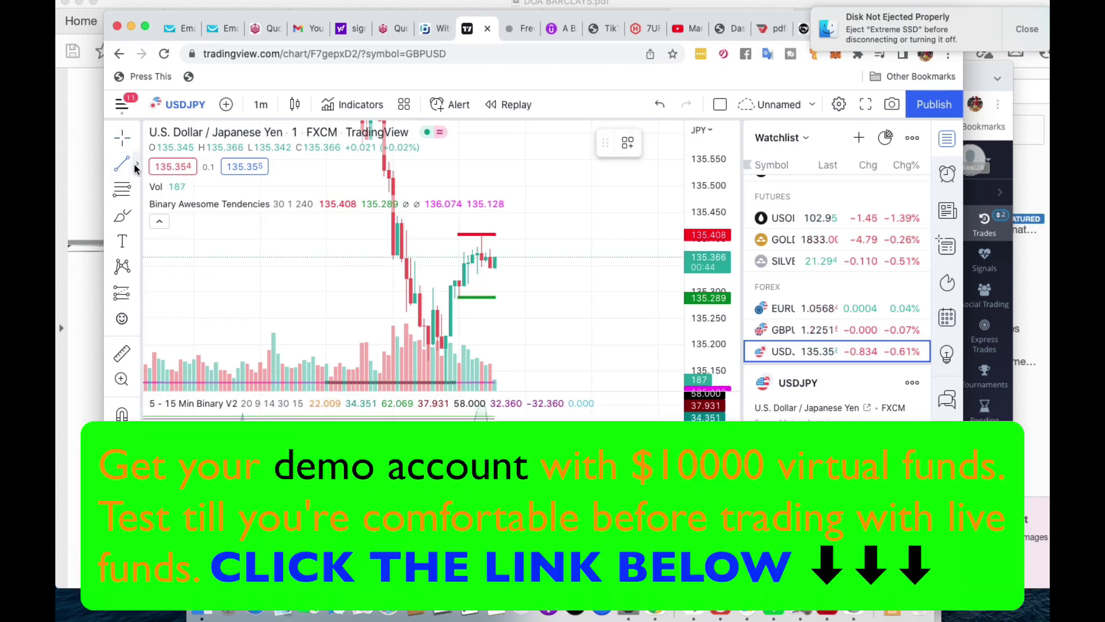
Draw a vertical line on the USD/JPY chart, then expand the $500 AUD/JPY trade's details
{"action": "left_click", "coordinate": [136, 165]}
{"action": "left_click", "coordinate": [178, 395]}
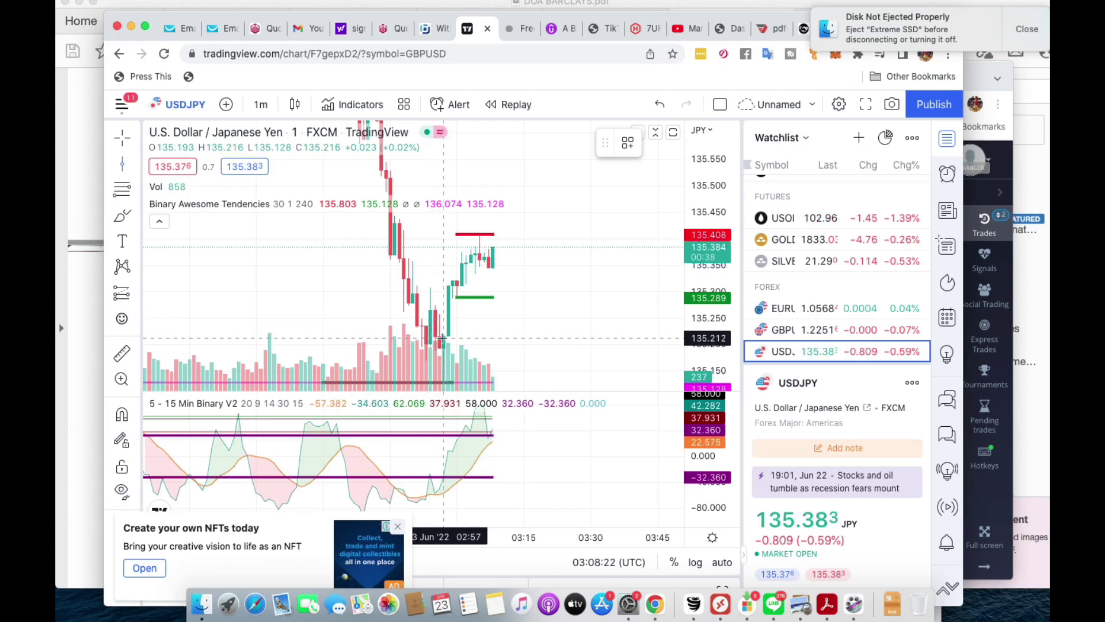
{"action": "left_click", "coordinate": [443, 337]}
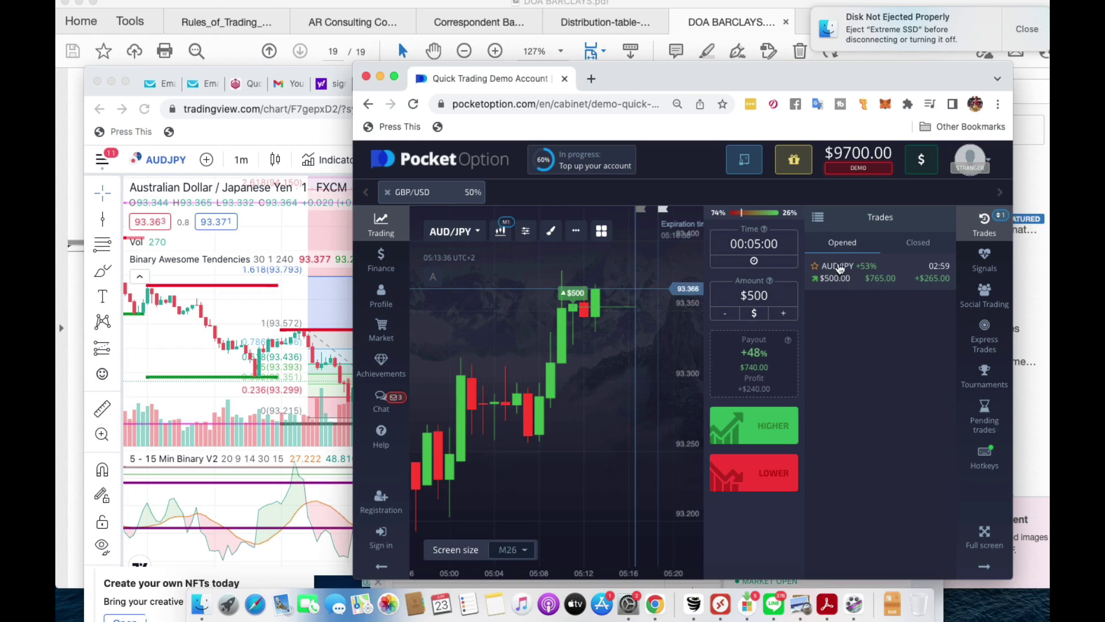
{"action": "left_click", "coordinate": [846, 289]}
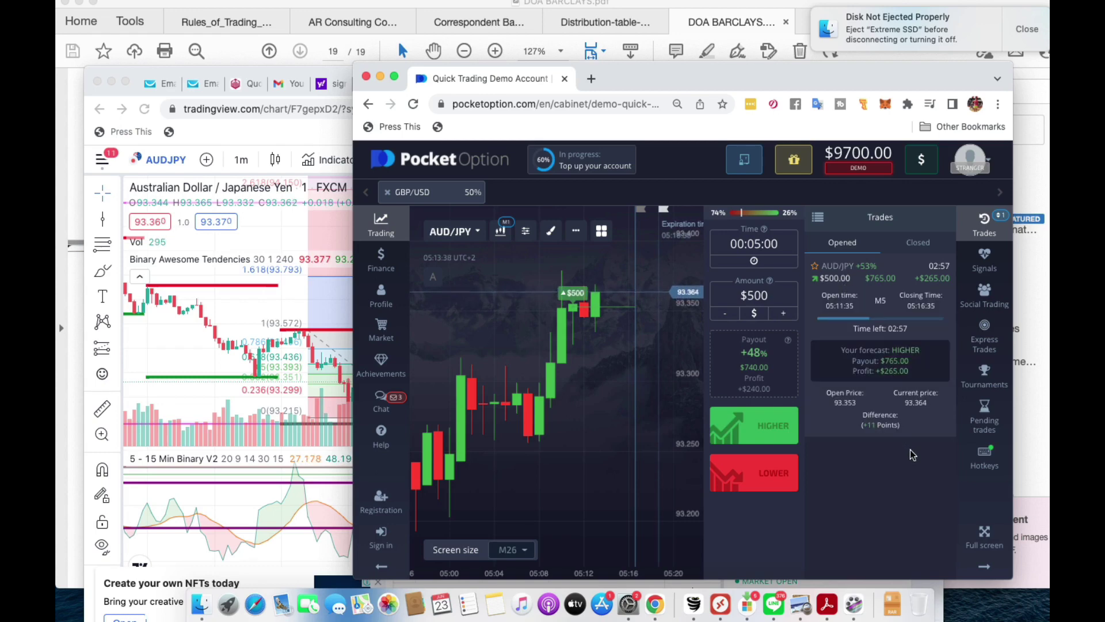
Bring TradingView forward and move its window aside so Pocket Option's trades are visible
{"action": "key", "text": "super+grave"}
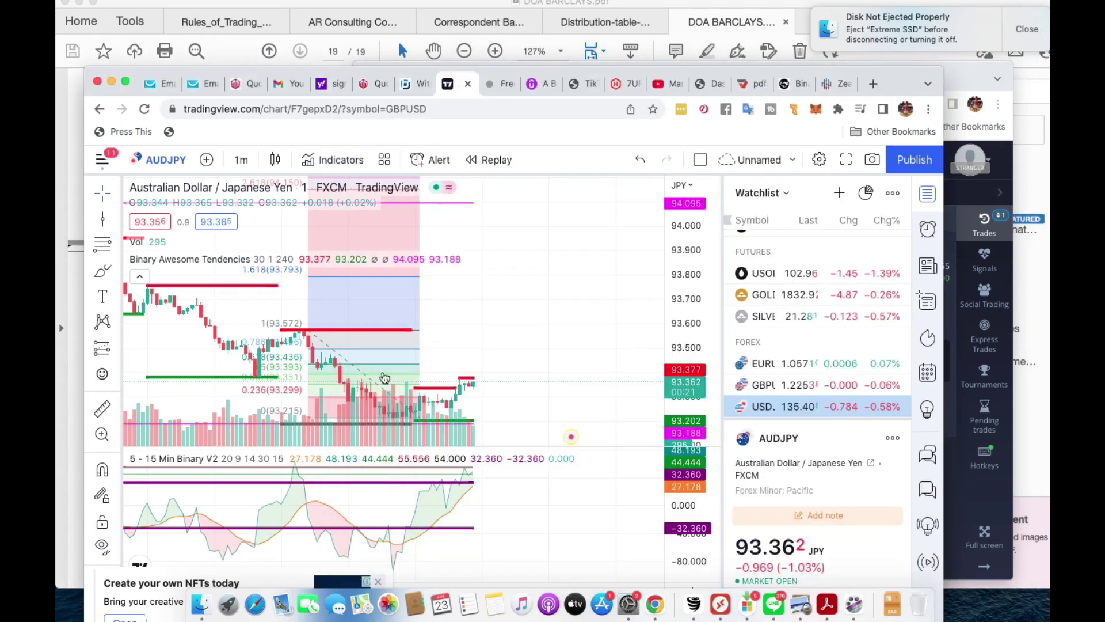
{"action": "left_click_drag", "start_coordinate": [895, 82], "coordinate": [651, 38]}
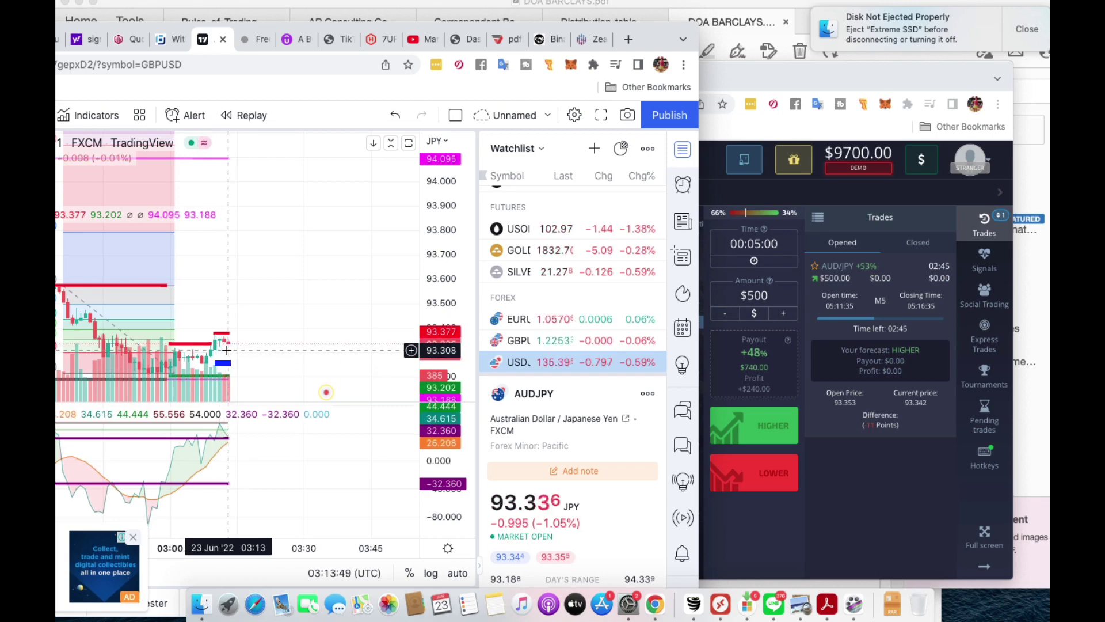
{"action": "left_click", "coordinate": [894, 497]}
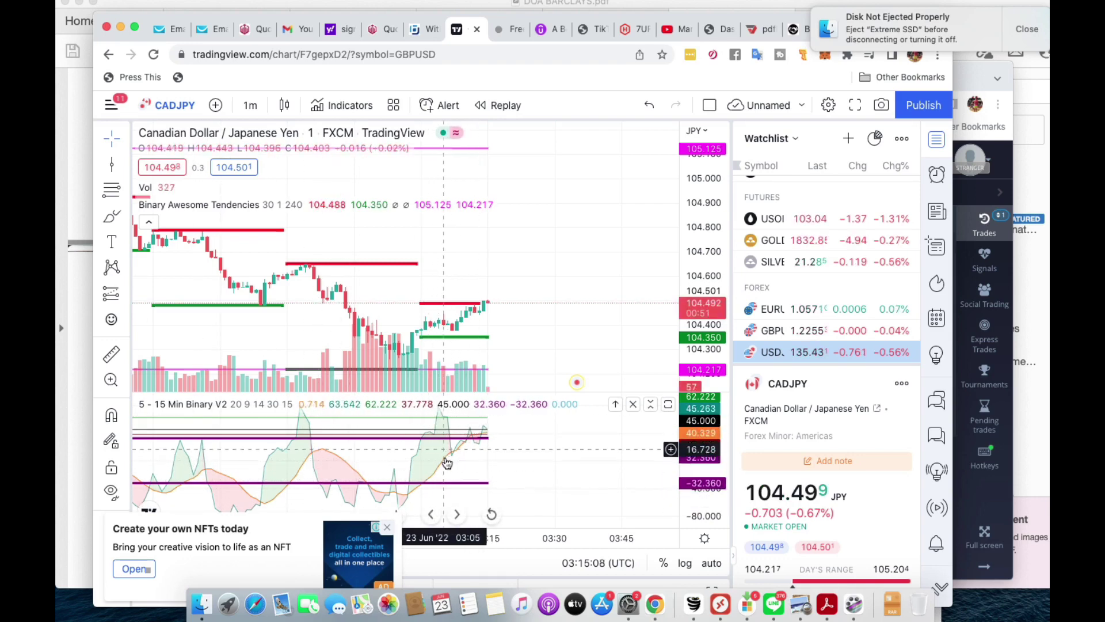
Circle the green line under the latest CAD/JPY candles and add AUDJPY as a comparison overlay
{"action": "left_click_drag", "start_coordinate": [429, 317], "coordinate": [489, 352]}
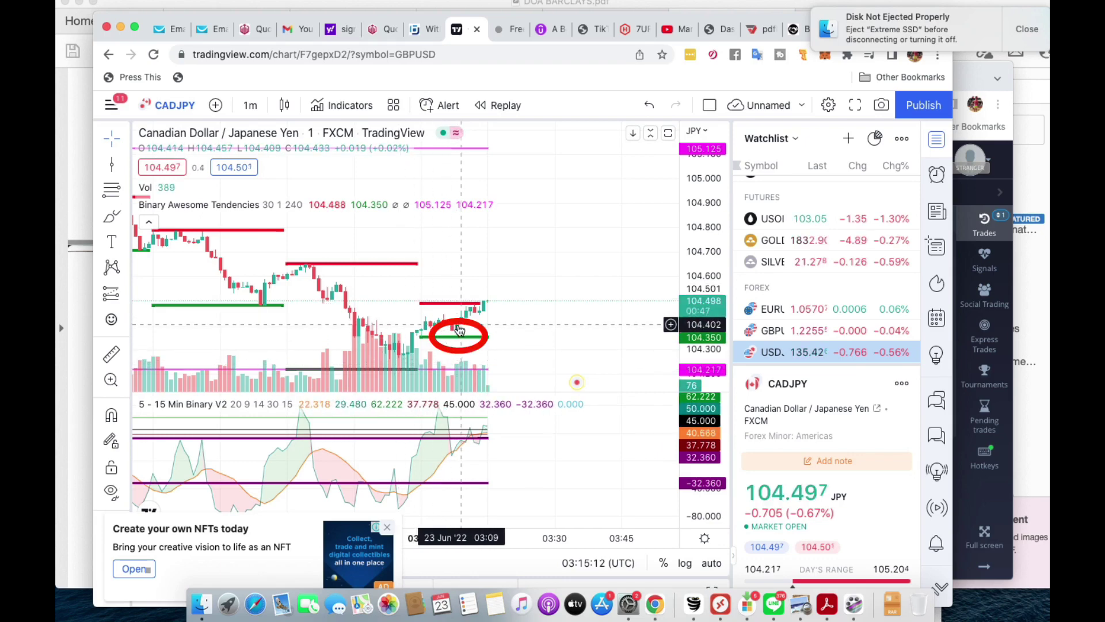
{"action": "left_click_drag", "start_coordinate": [524, 306], "coordinate": [409, 360]}
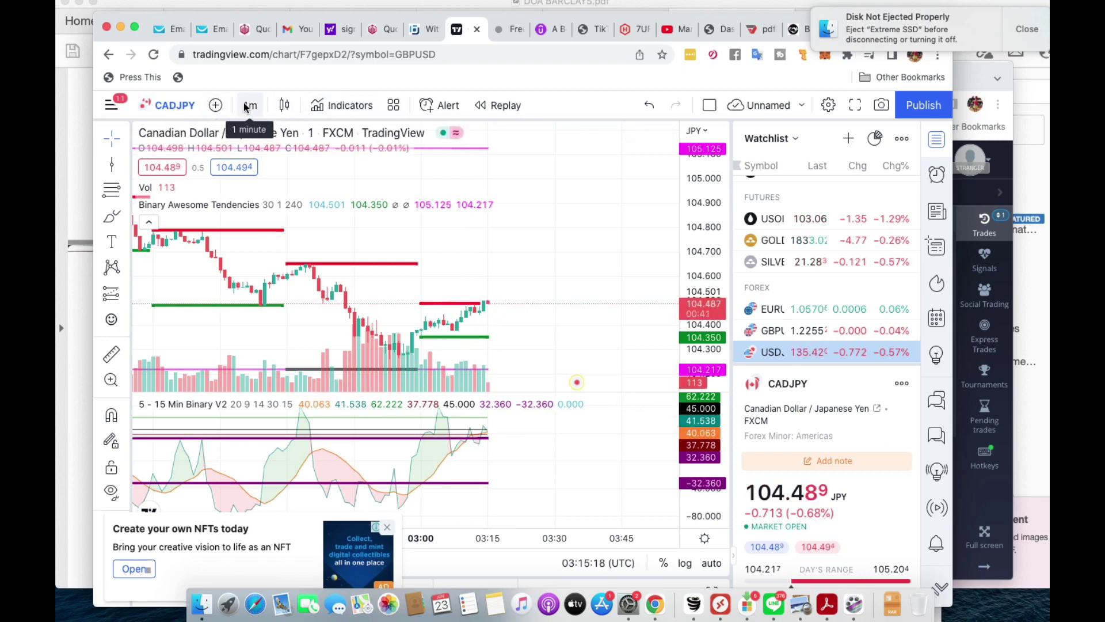
{"action": "left_click", "coordinate": [215, 105]}
{"action": "type", "text": "AUDJPY"}
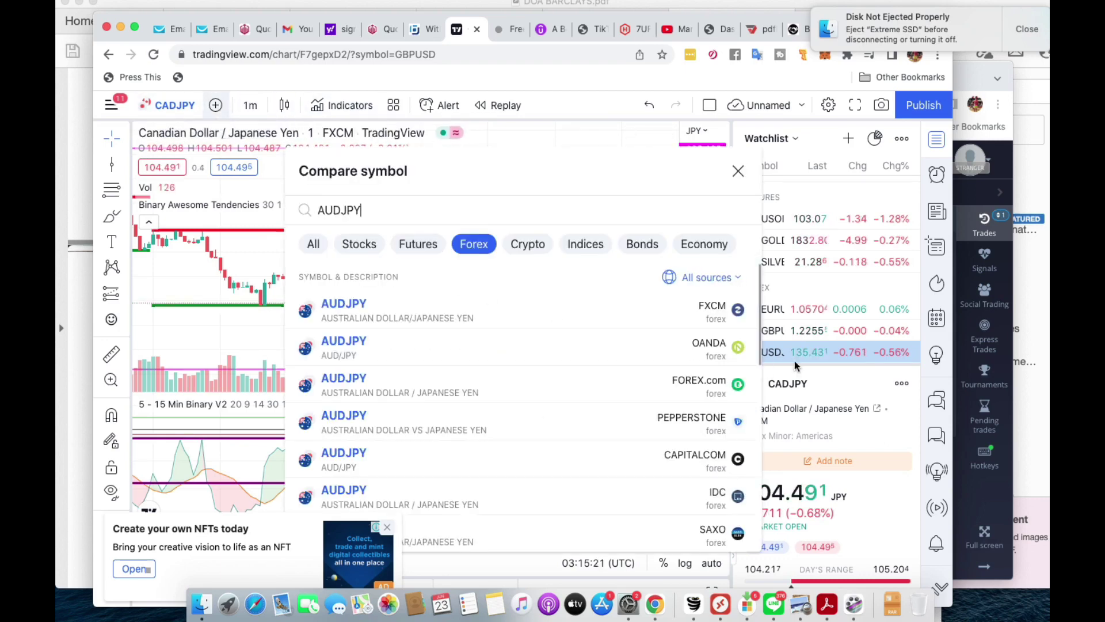
{"action": "key", "text": "Return"}
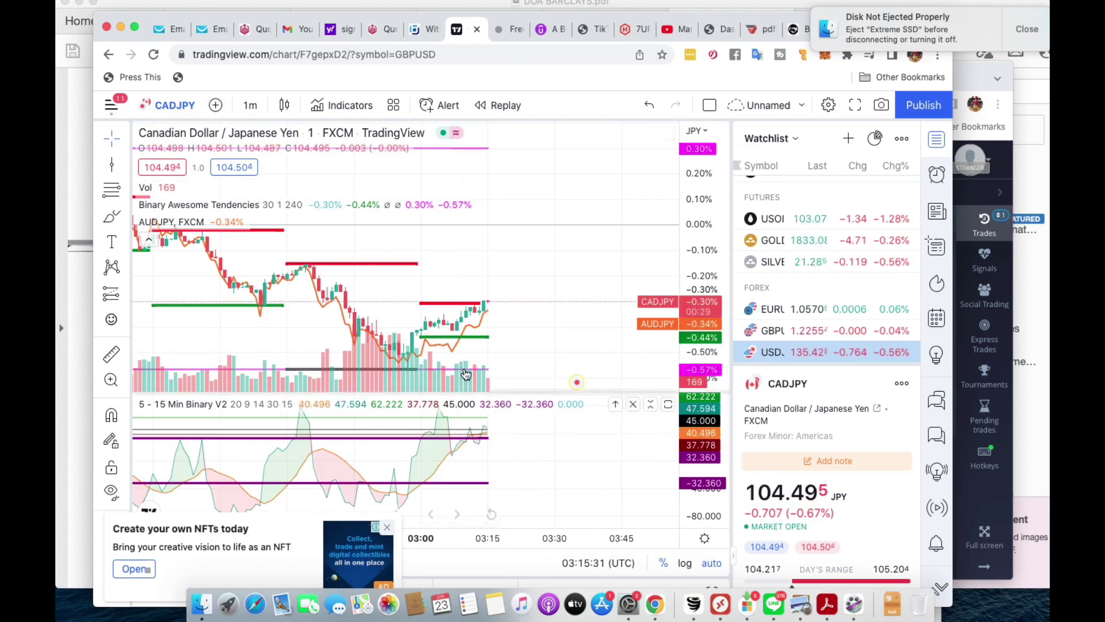
Switch the main chart symbol to AUDJPY
{"action": "left_click", "coordinate": [162, 108]}
{"action": "type", "text": "AUDJPY"}
{"action": "key", "text": "Return"}
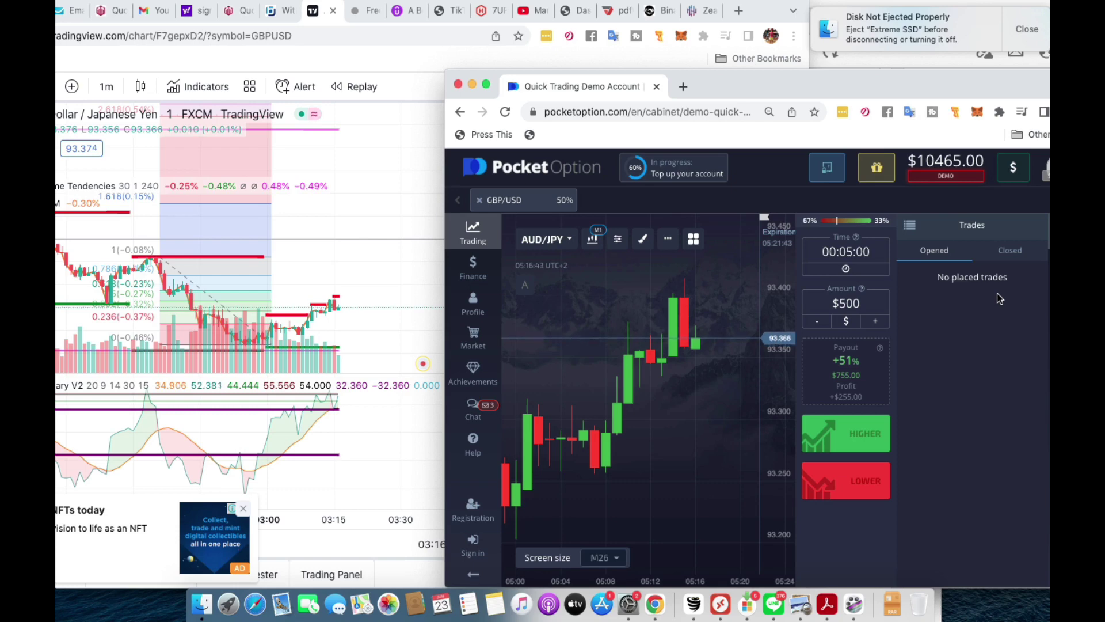
Show Pocket Option's closed trades: three wins and the EUR/AUD trade returning $0
{"action": "left_click", "coordinate": [1017, 251]}
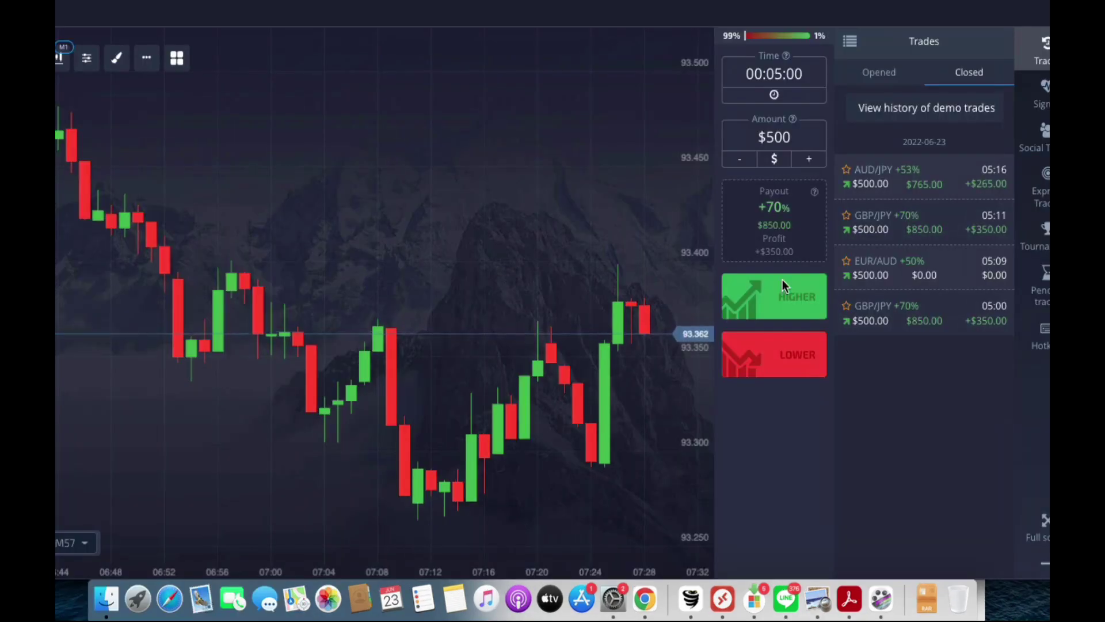